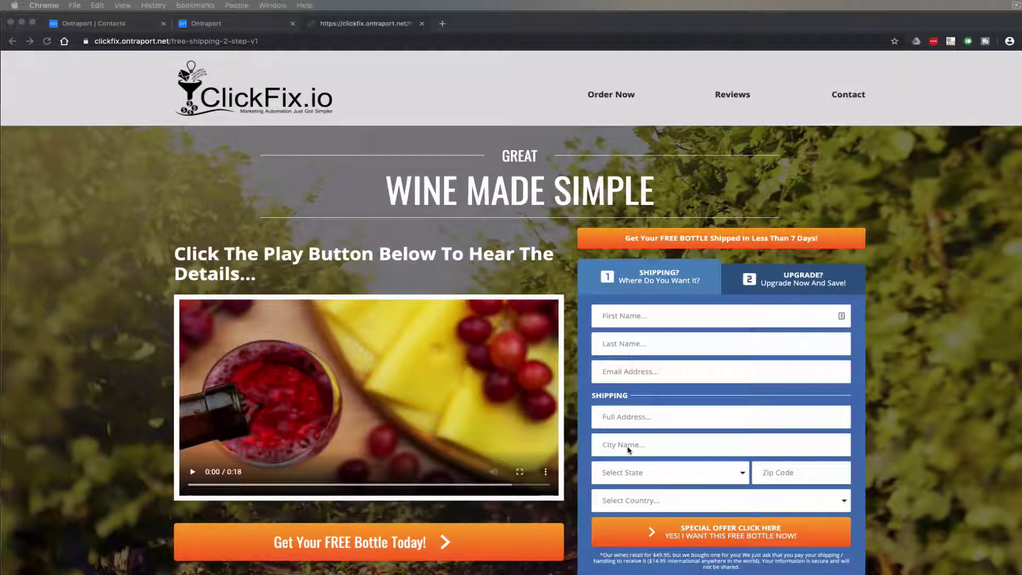
Enter the test contact's name and e-mail address in the shipping step
{"action": "left_click", "coordinate": [681, 312]}
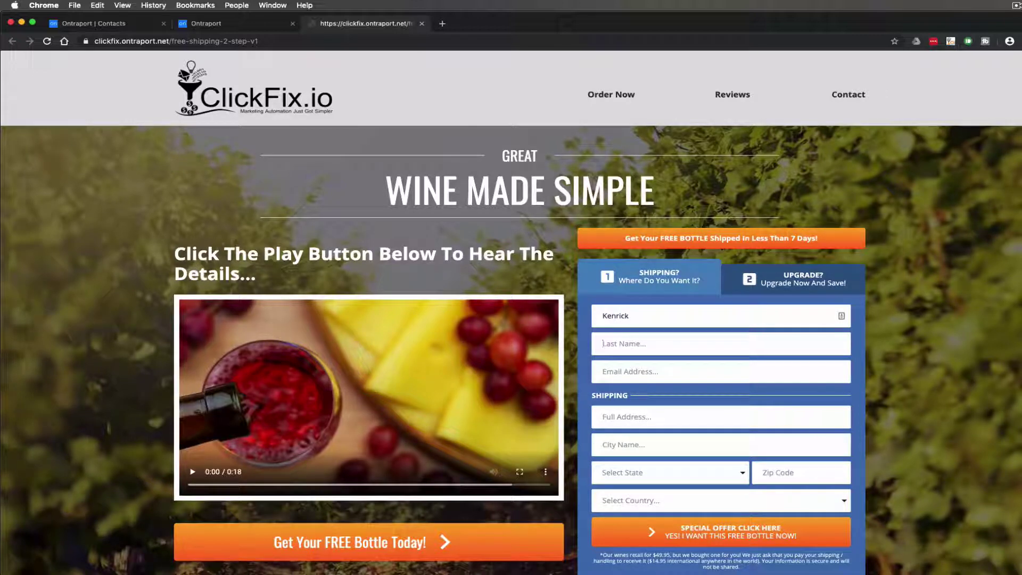
{"action": "key", "text": "Tab"}
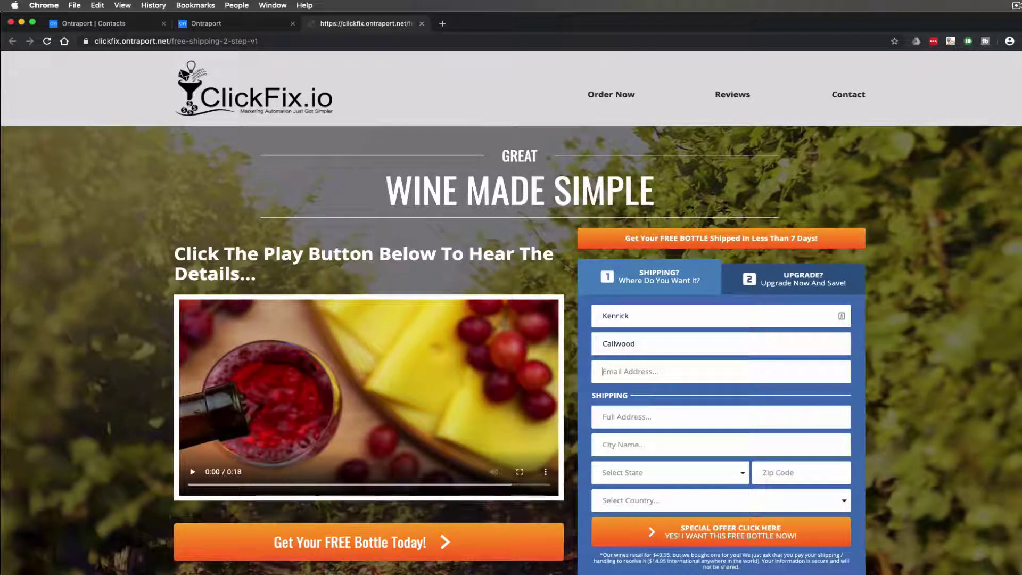
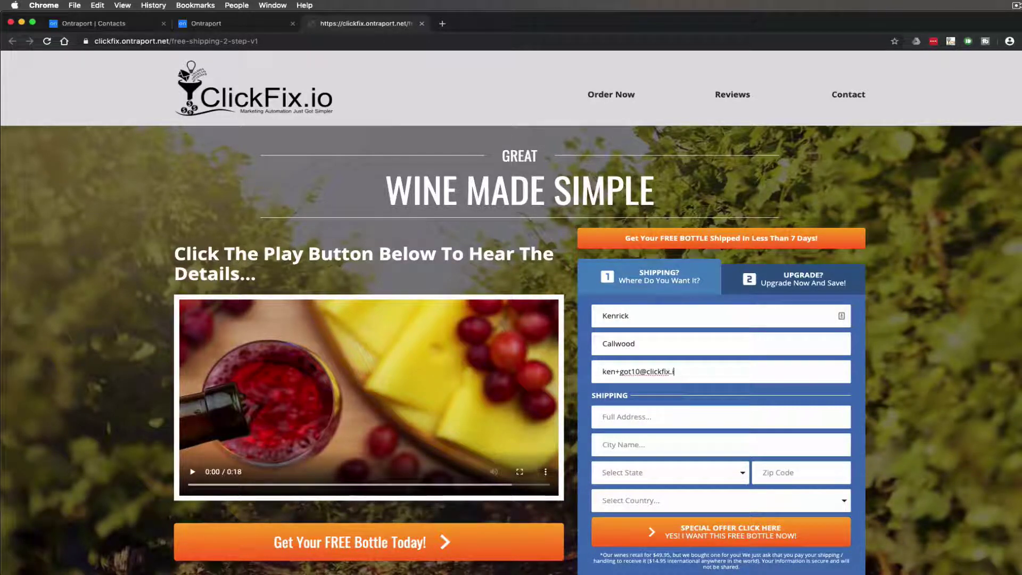
{"action": "scroll", "coordinate": [700, 394], "scroll_direction": "down", "scroll_amount": 2}
Fill in street address, city and zip, choosing Colorado as state and United Kingdom as country
{"action": "left_click", "coordinate": [675, 373]}
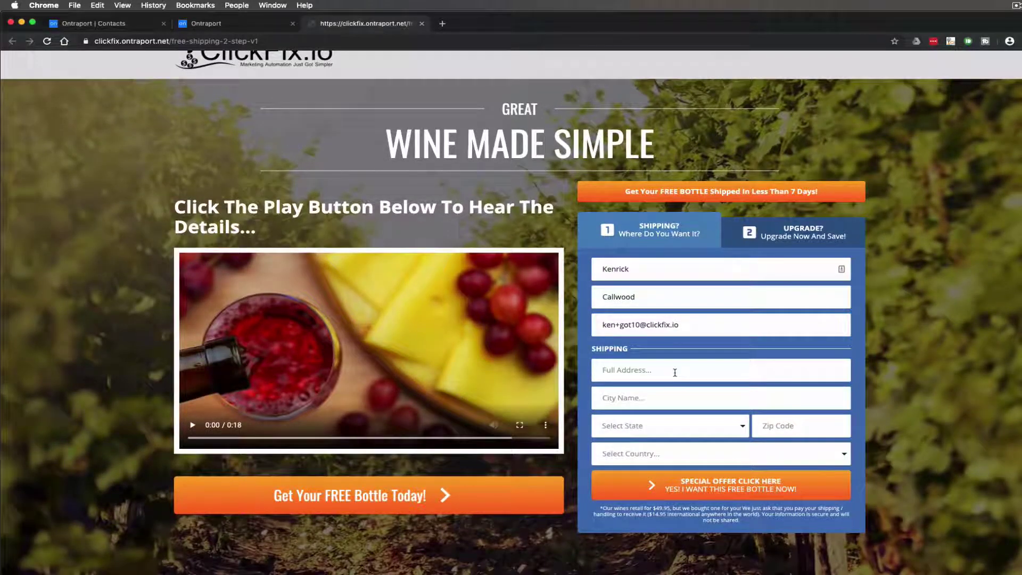
{"action": "type", "text": "1"}
{"action": "key", "text": "BackSpace"}
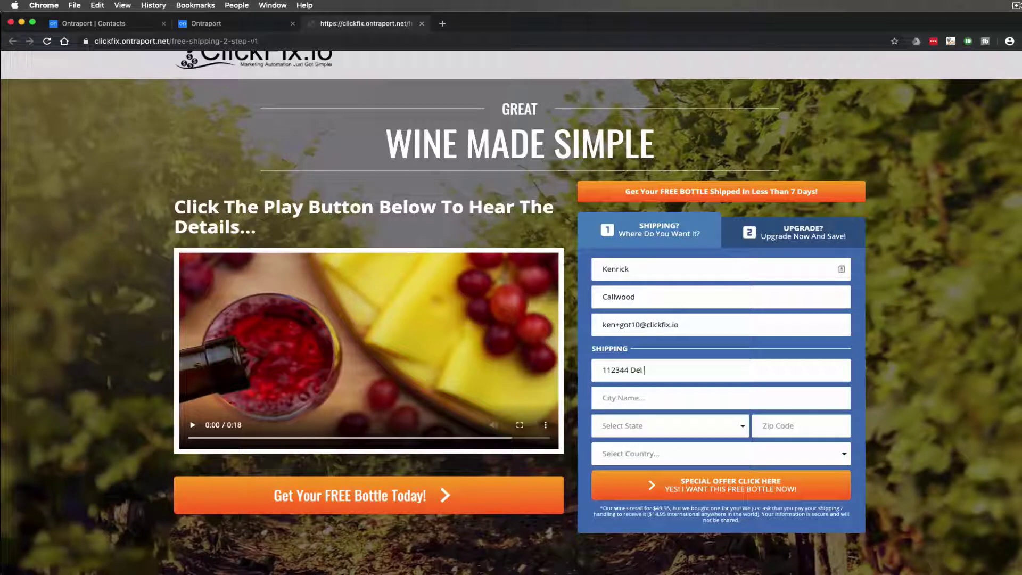
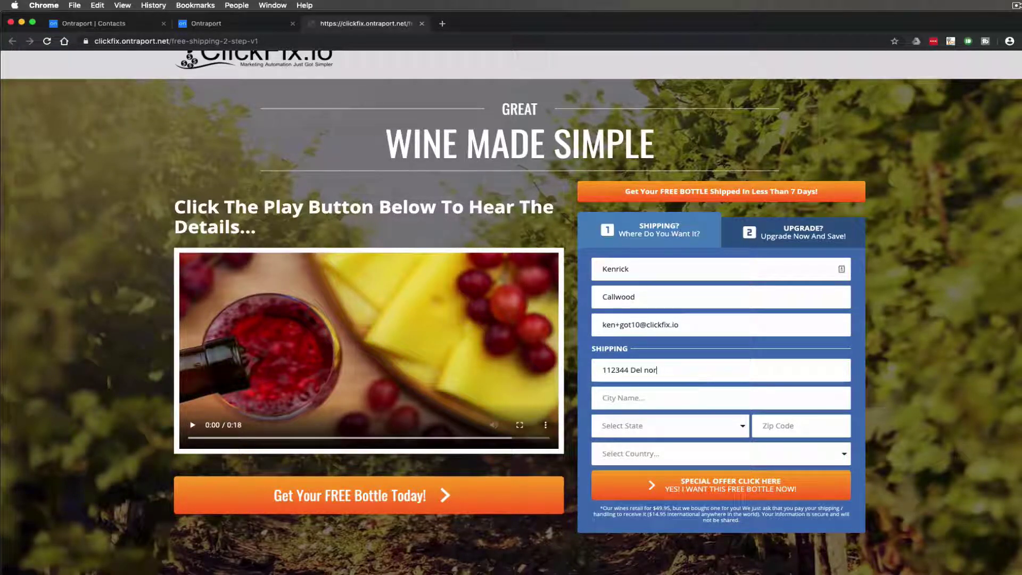
{"action": "left_click", "coordinate": [674, 400]}
{"action": "type", "text": "amuw"}
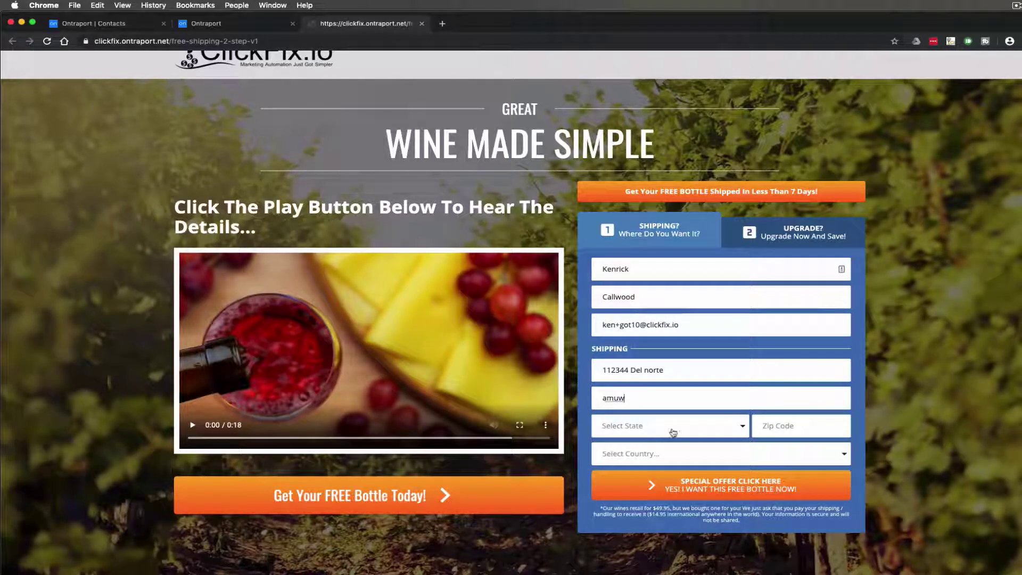
{"action": "left_click", "coordinate": [673, 432]}
{"action": "left_click", "coordinate": [657, 238]}
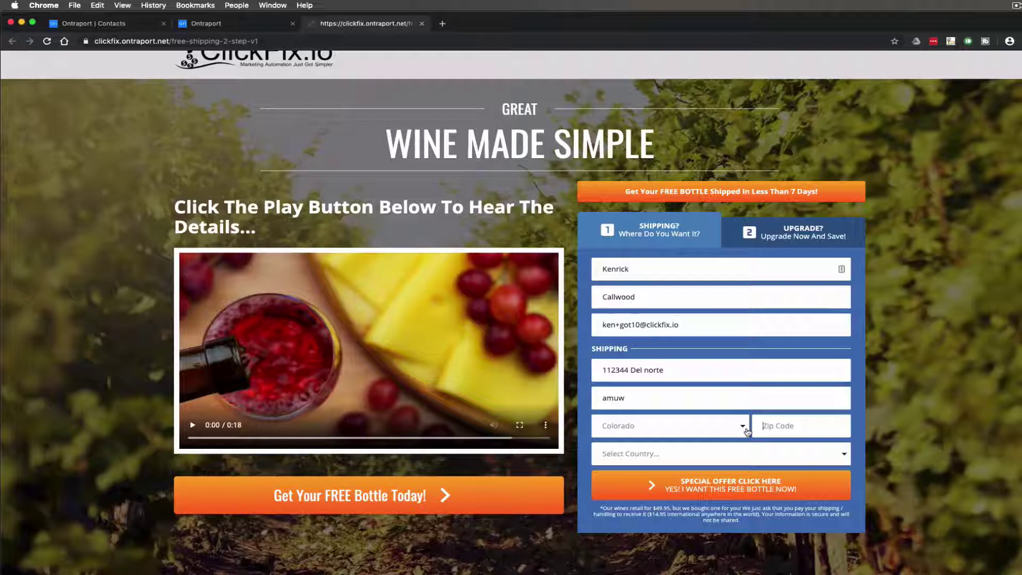
{"action": "type", "text": "93420"}
{"action": "left_click", "coordinate": [717, 457]}
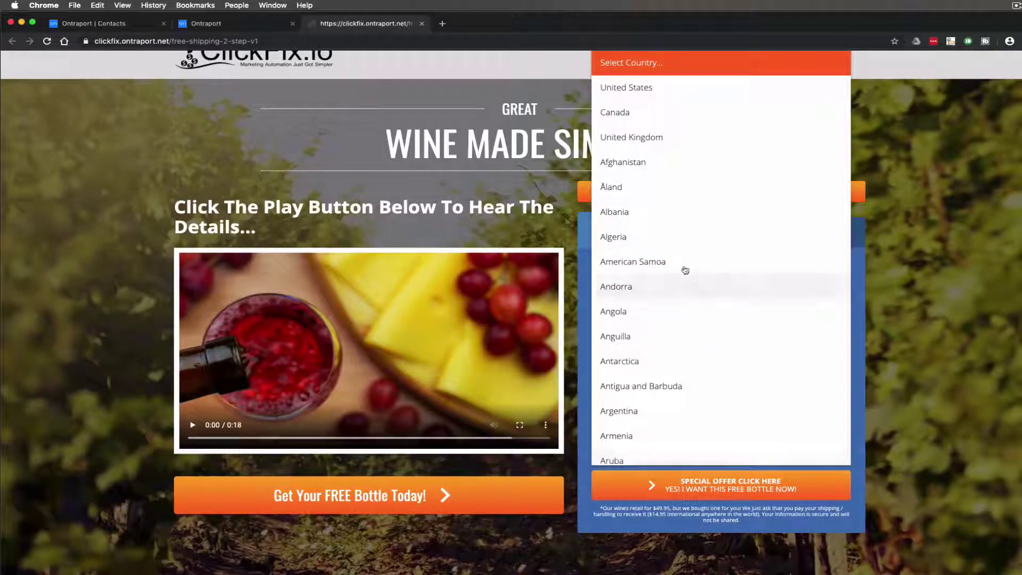
{"action": "left_click", "coordinate": [661, 138]}
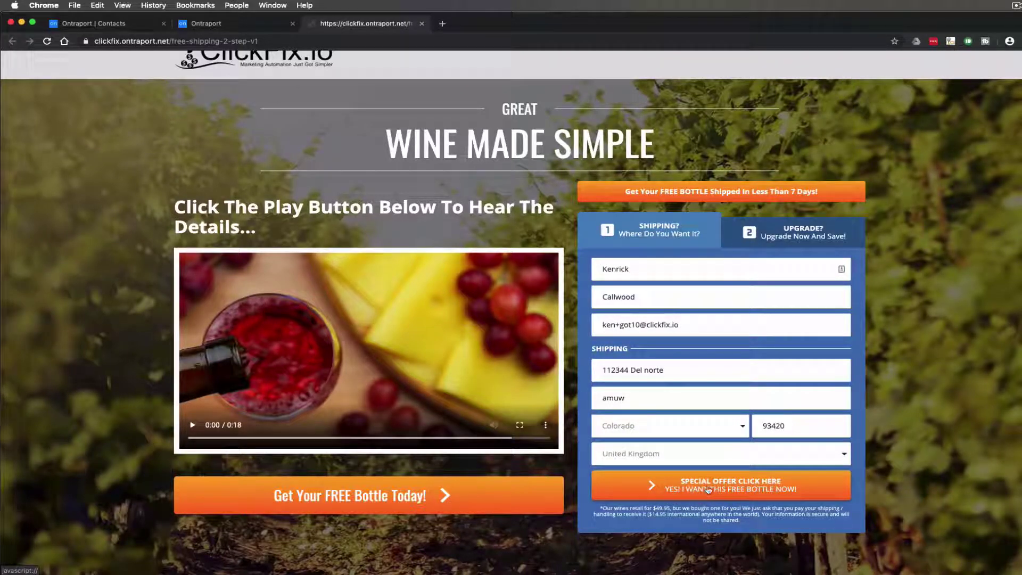
Submit the shipping step with the Special Offer button to reach the payment step
{"action": "left_click", "coordinate": [702, 489]}
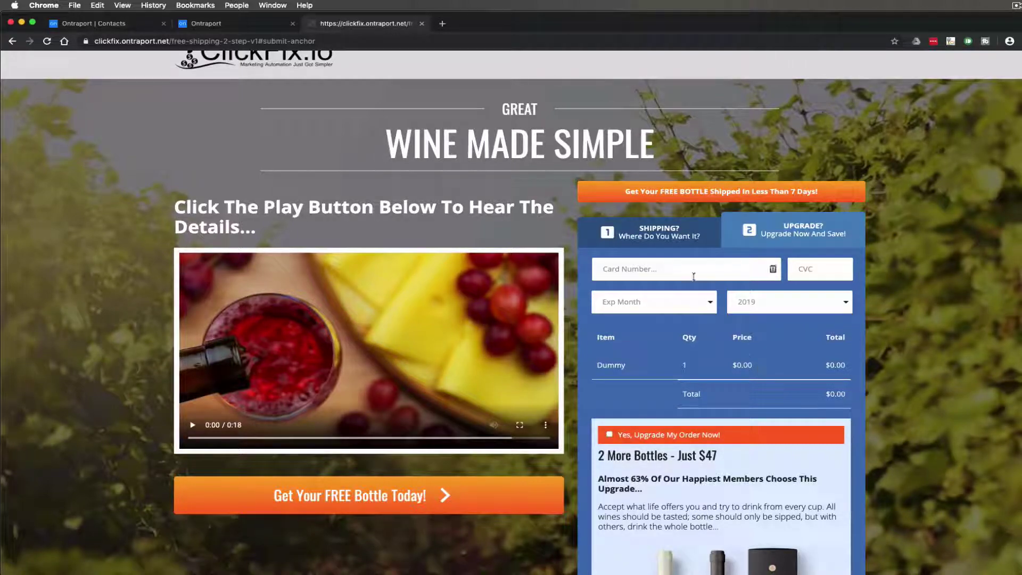
{"action": "scroll", "coordinate": [716, 287], "scroll_direction": "up", "scroll_amount": 2}
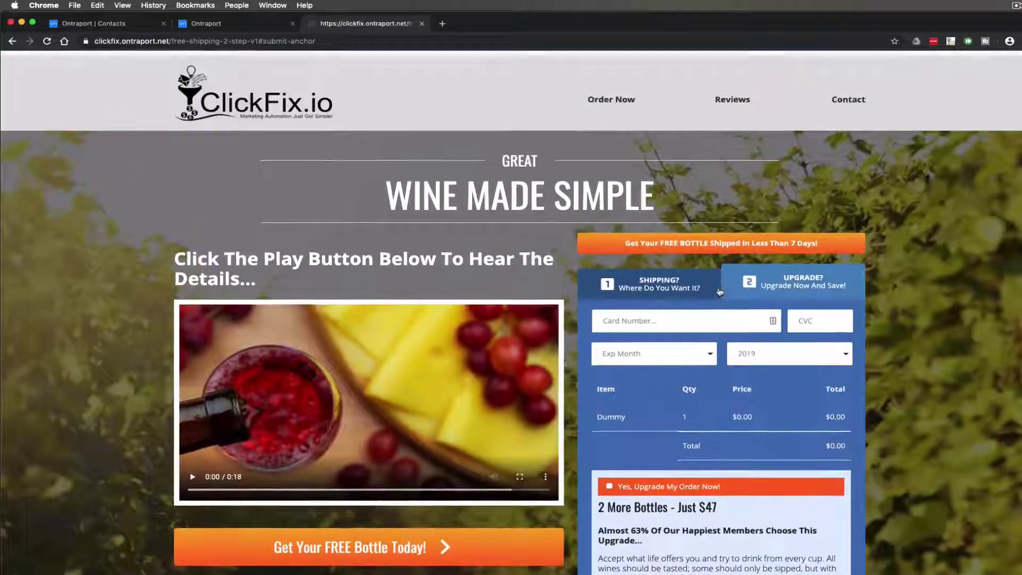
{"action": "scroll", "coordinate": [720, 292], "scroll_direction": "down", "scroll_amount": 3}
{"action": "scroll", "coordinate": [716, 320], "scroll_direction": "up", "scroll_amount": 2}
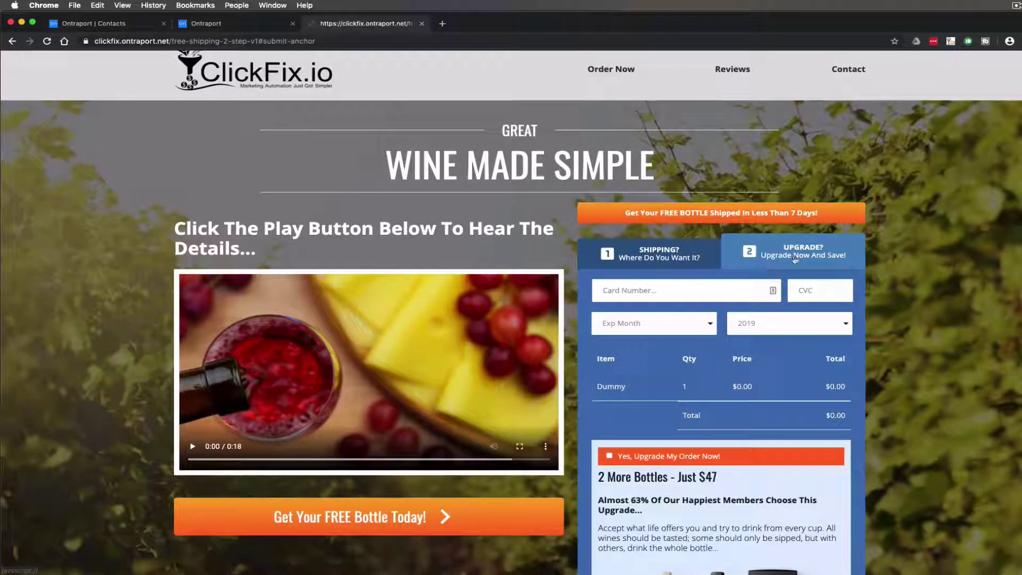
Switch to the Ontraport Contacts tab and reload the list to show the new contact
{"action": "left_click", "coordinate": [131, 26]}
{"action": "left_click", "coordinate": [49, 41]}
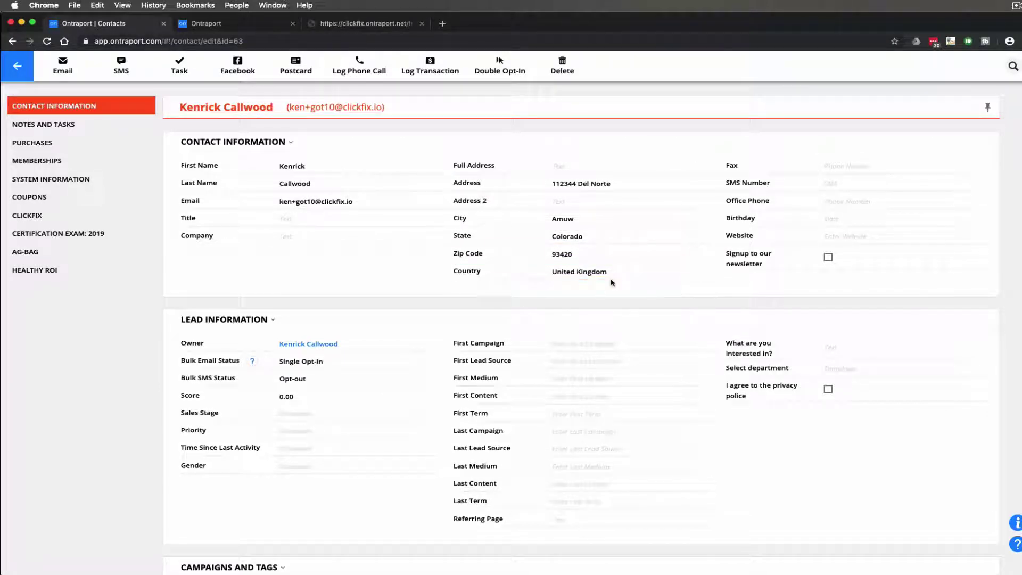
On the wine order page, enter the test card number, security code and 8/2029 expiry
{"action": "key", "text": "super+3"}
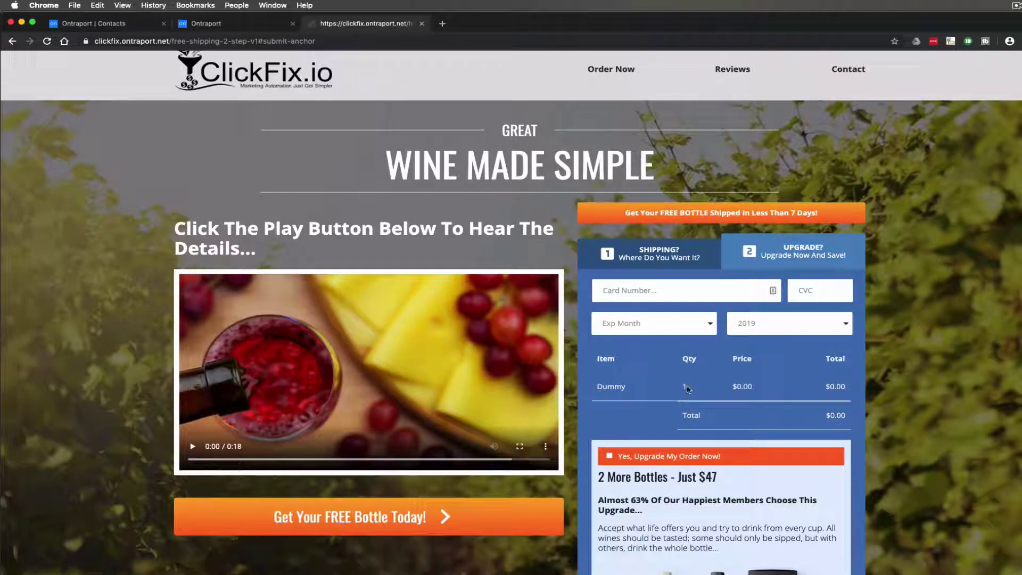
{"action": "left_click", "coordinate": [683, 290]}
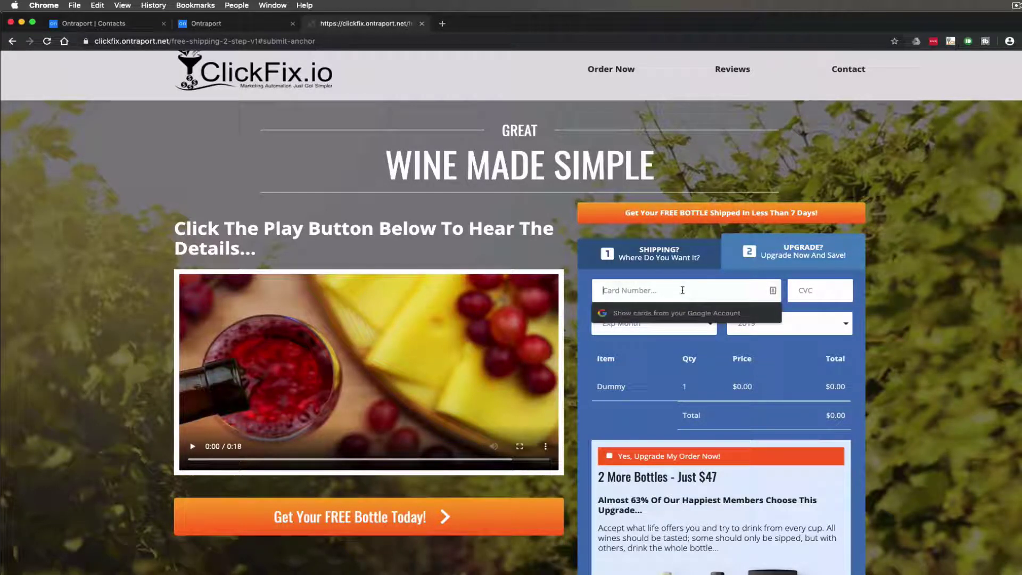
{"action": "type", "text": "4111 - 1111 - 1111"}
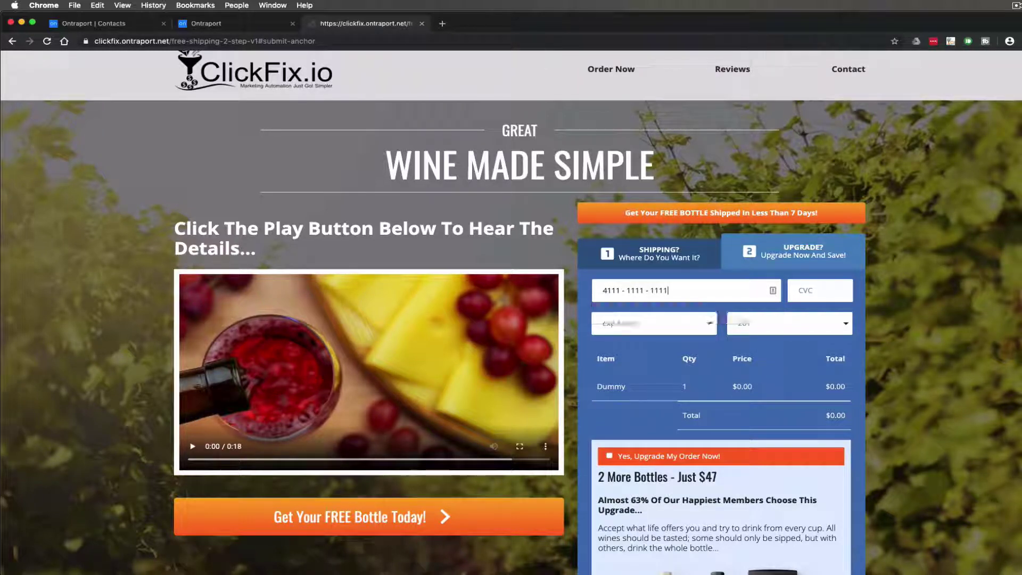
{"action": "type", "text": " - 1111"}
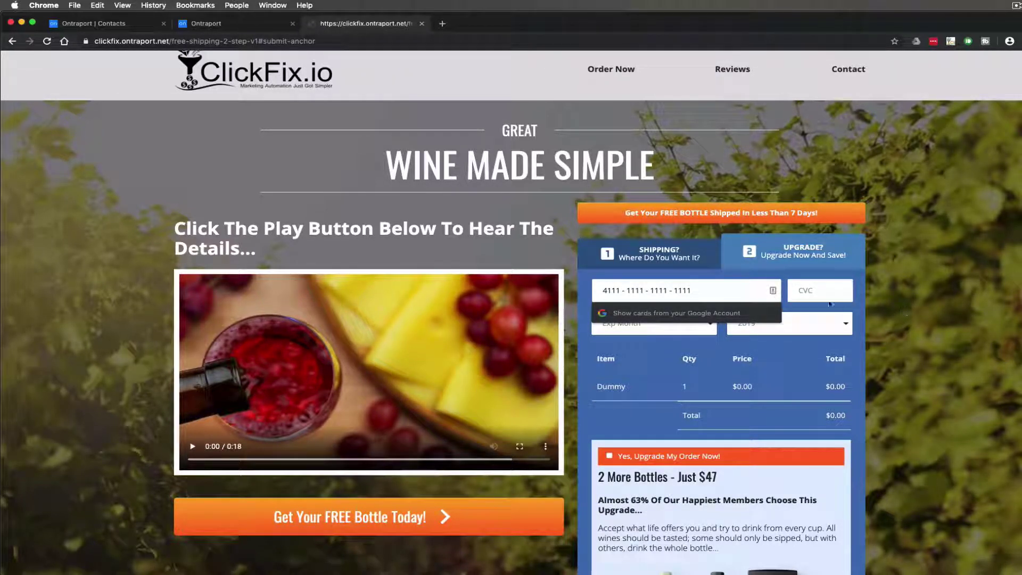
{"action": "left_click", "coordinate": [828, 298]}
{"action": "type", "text": "123"}
{"action": "left_click", "coordinate": [710, 323]}
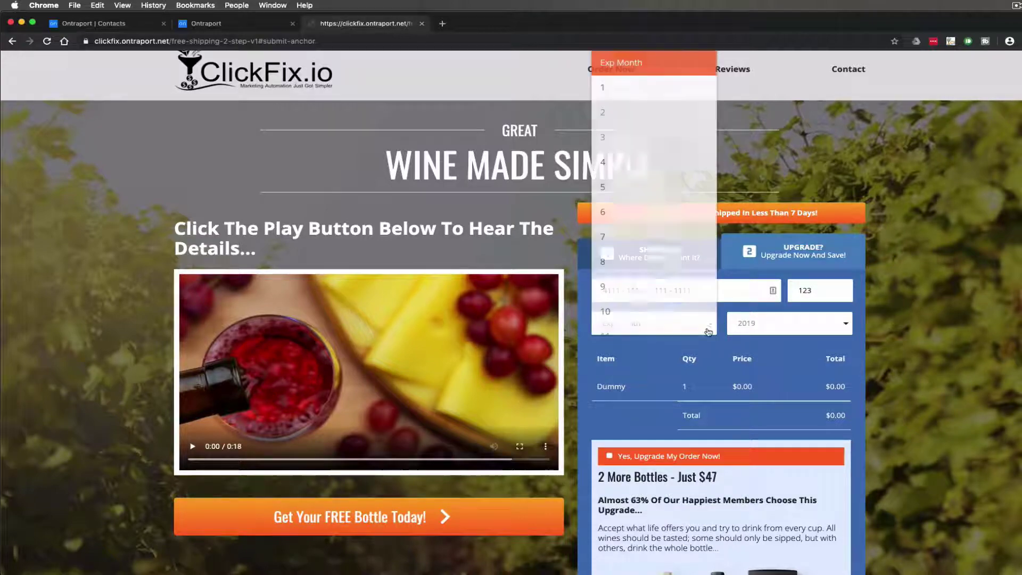
{"action": "left_click", "coordinate": [639, 263]}
{"action": "left_click", "coordinate": [764, 325]}
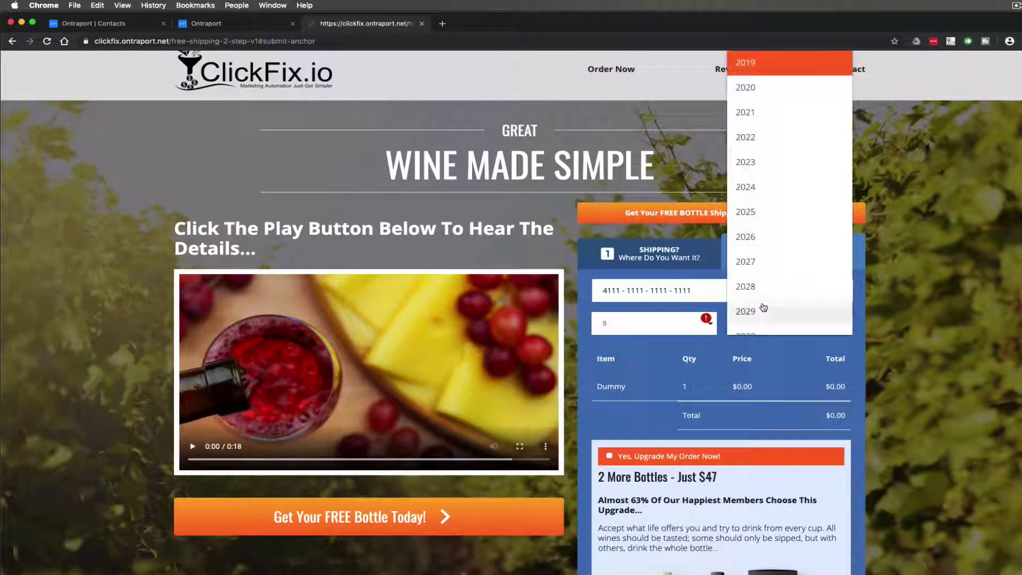
{"action": "left_click", "coordinate": [764, 309]}
Add the two-bottle $47 upgrade and place the order
{"action": "scroll", "coordinate": [746, 320], "scroll_direction": "down", "scroll_amount": 3}
{"action": "scroll", "coordinate": [715, 340], "scroll_direction": "down", "scroll_amount": 2}
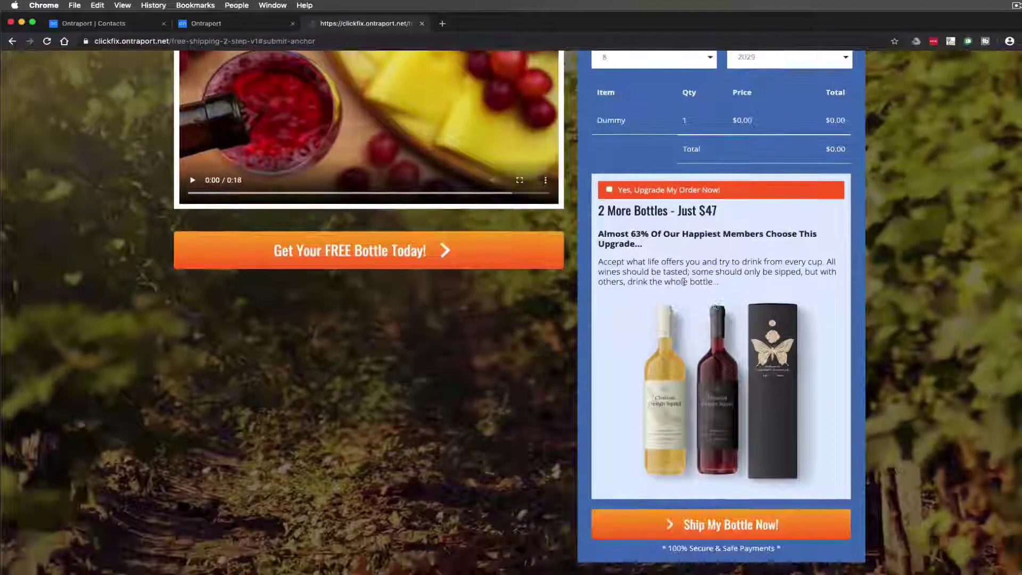
{"action": "left_click", "coordinate": [609, 189]}
{"action": "scroll", "coordinate": [652, 250], "scroll_direction": "down", "scroll_amount": 2}
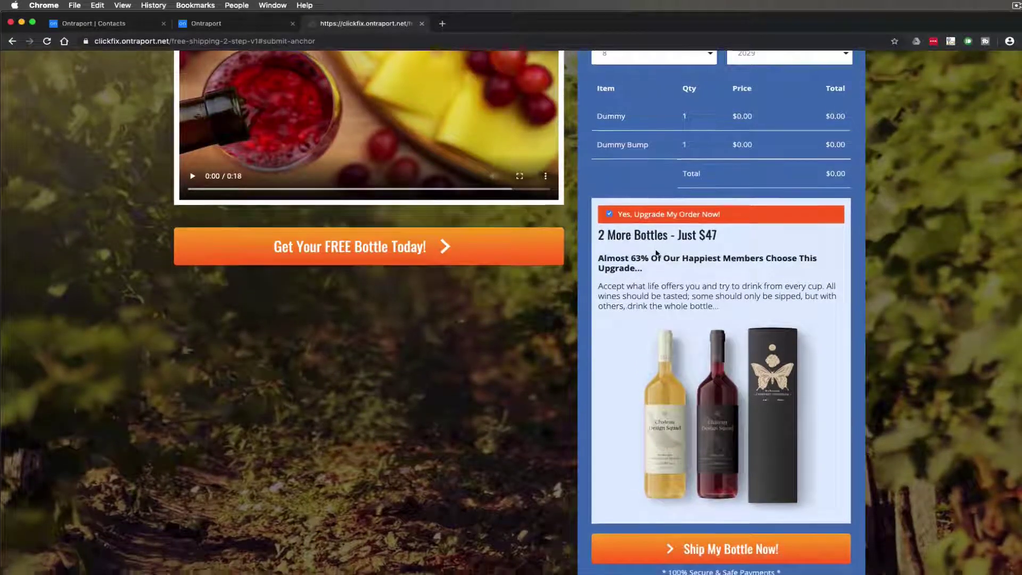
{"action": "left_click", "coordinate": [705, 463]}
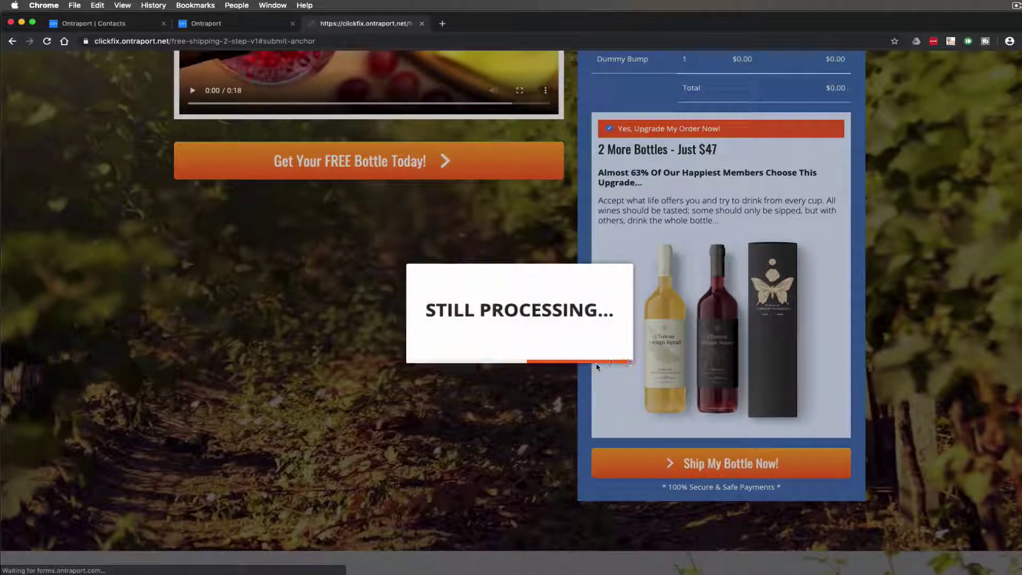
{"action": "scroll", "coordinate": [604, 367], "scroll_direction": "up", "scroll_amount": 3}
{"action": "scroll", "coordinate": [612, 366], "scroll_direction": "up", "scroll_amount": 5}
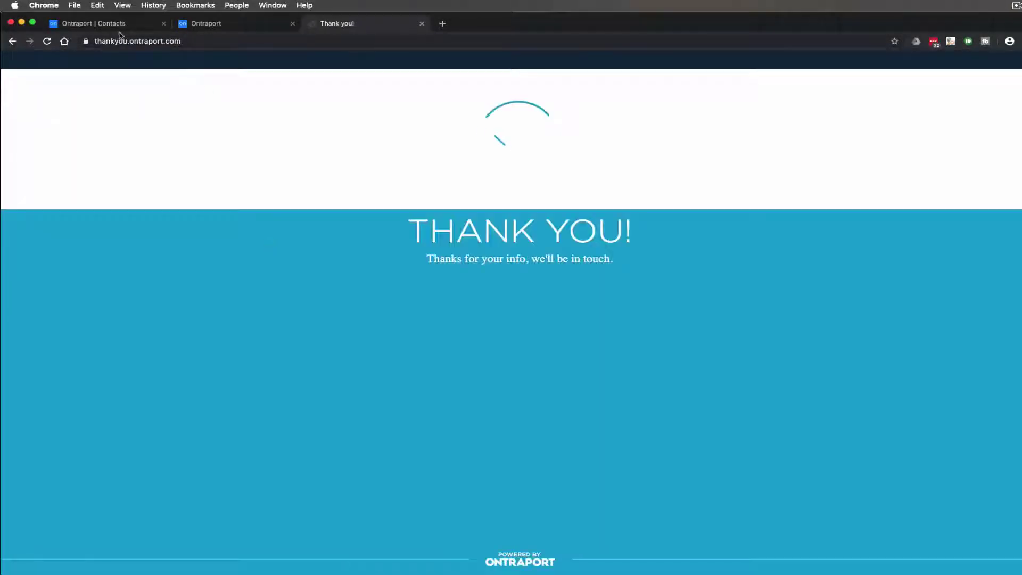
Open the new contact's Purchases and expand the paid $0.00 Dummy and Dummy Bump transaction
{"action": "left_click", "coordinate": [124, 24]}
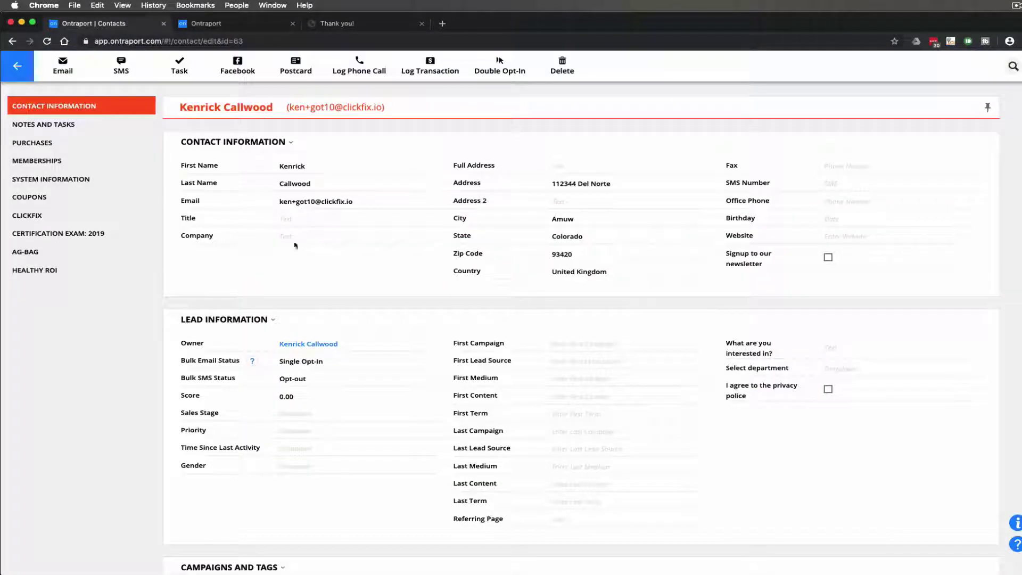
{"action": "scroll", "coordinate": [349, 298], "scroll_direction": "down", "scroll_amount": 1}
{"action": "scroll", "coordinate": [349, 298], "scroll_direction": "down", "scroll_amount": 5}
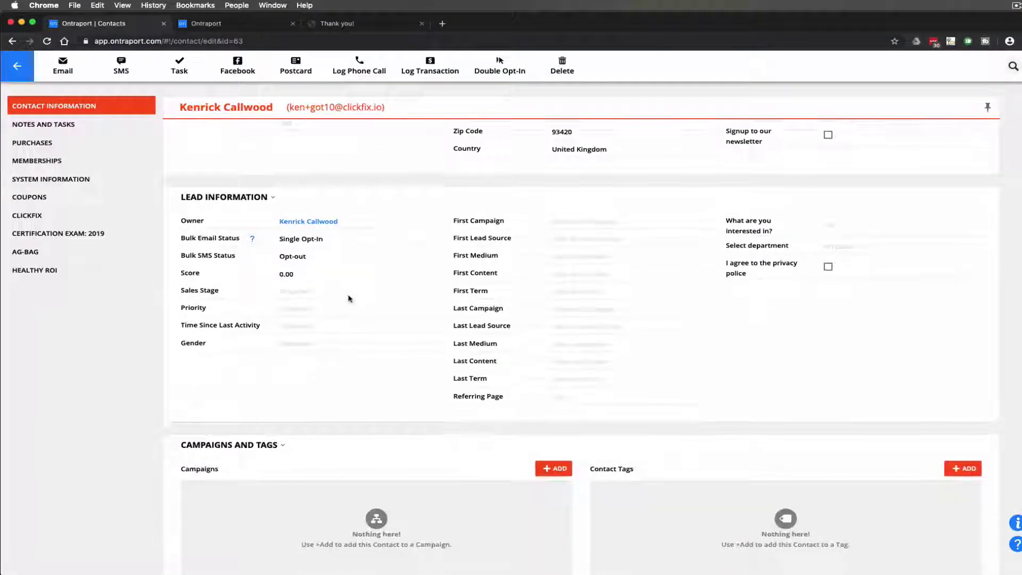
{"action": "left_click", "coordinate": [35, 143]}
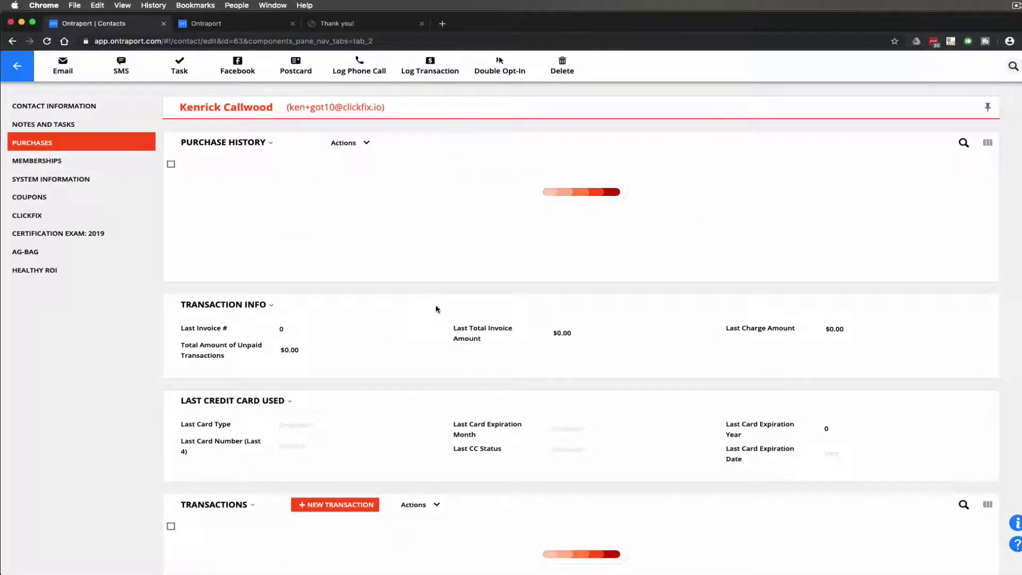
{"action": "scroll", "coordinate": [432, 272], "scroll_direction": "down", "scroll_amount": 3}
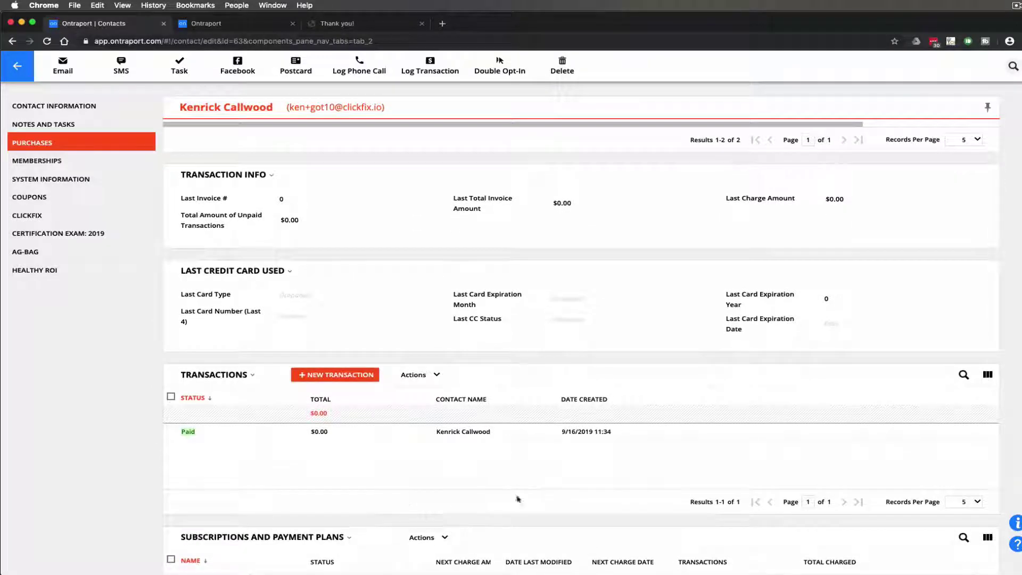
{"action": "left_click", "coordinate": [320, 433]}
{"action": "scroll", "coordinate": [434, 410], "scroll_direction": "down", "scroll_amount": 4}
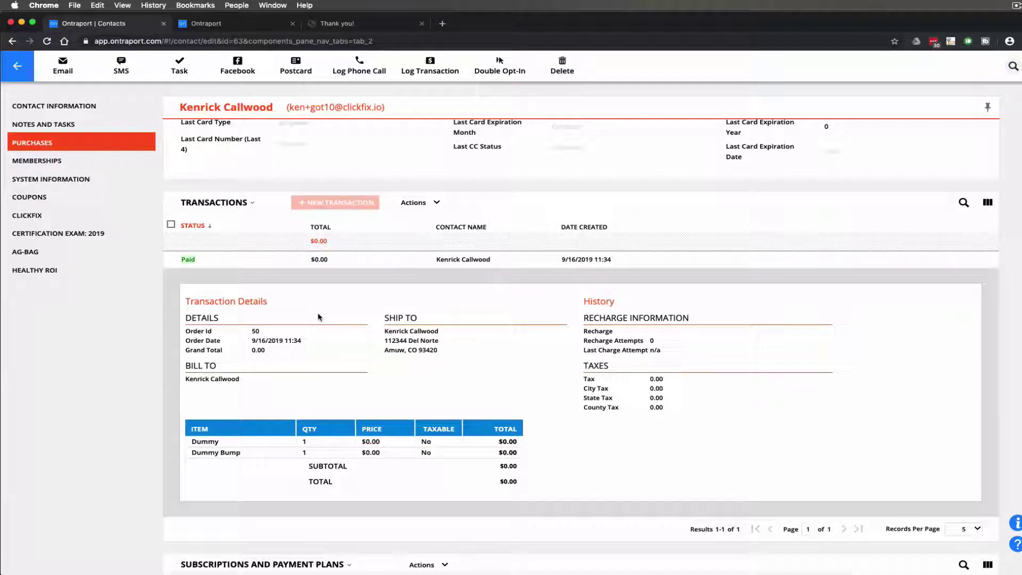
{"action": "scroll", "coordinate": [318, 309], "scroll_direction": "up", "scroll_amount": 3}
{"action": "left_click", "coordinate": [341, 23]}
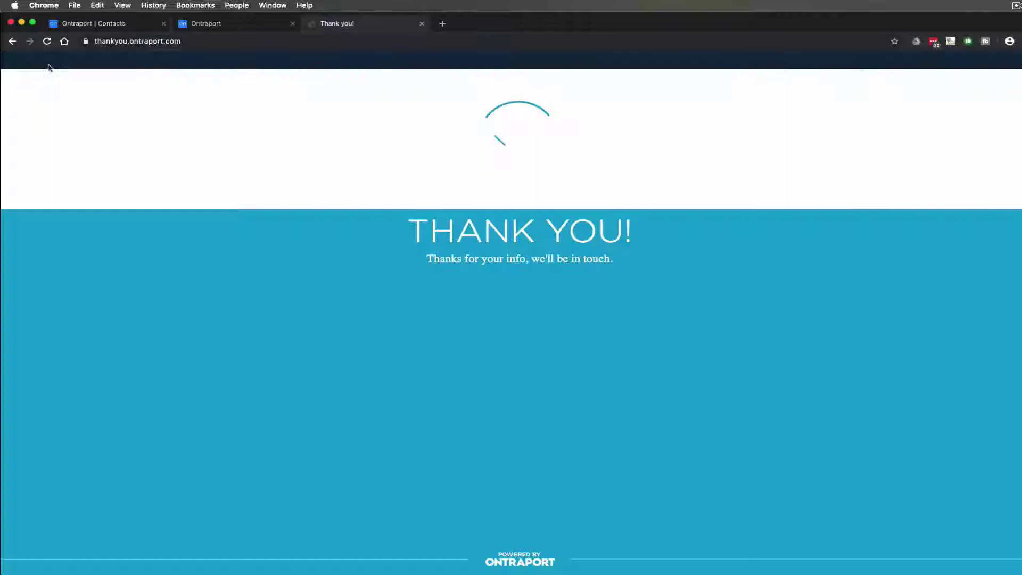
Go back and reload the wine order page with '#submit-anchor' removed from its address
{"action": "left_click", "coordinate": [12, 41]}
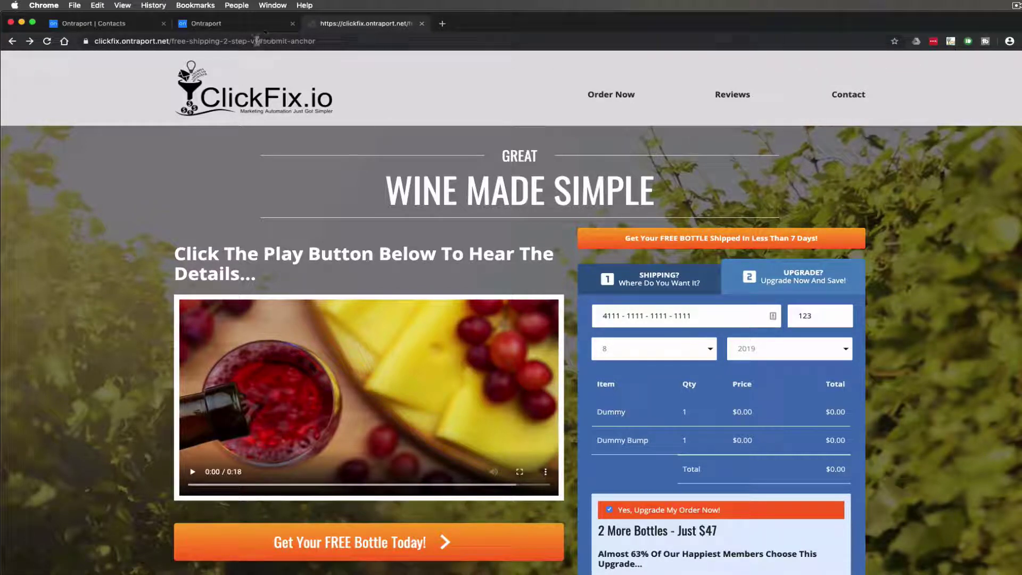
{"action": "left_click_drag", "start_coordinate": [257, 41], "coordinate": [317, 41]}
{"action": "key", "text": "BackSpace"}
{"action": "key", "text": "Return"}
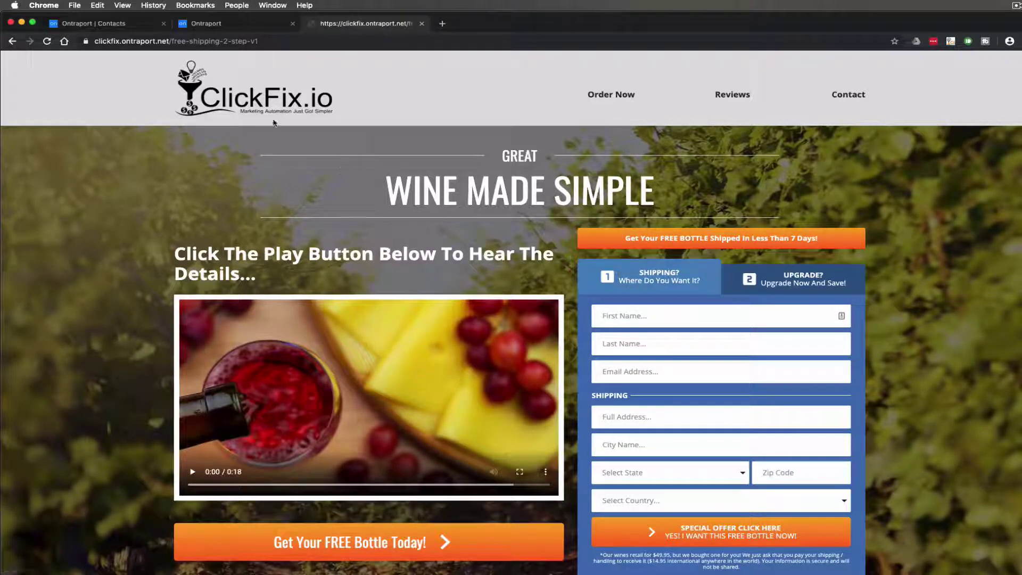
In the landing-page editor, close the header code panel with Done and scroll the canvas
{"action": "left_click", "coordinate": [237, 26]}
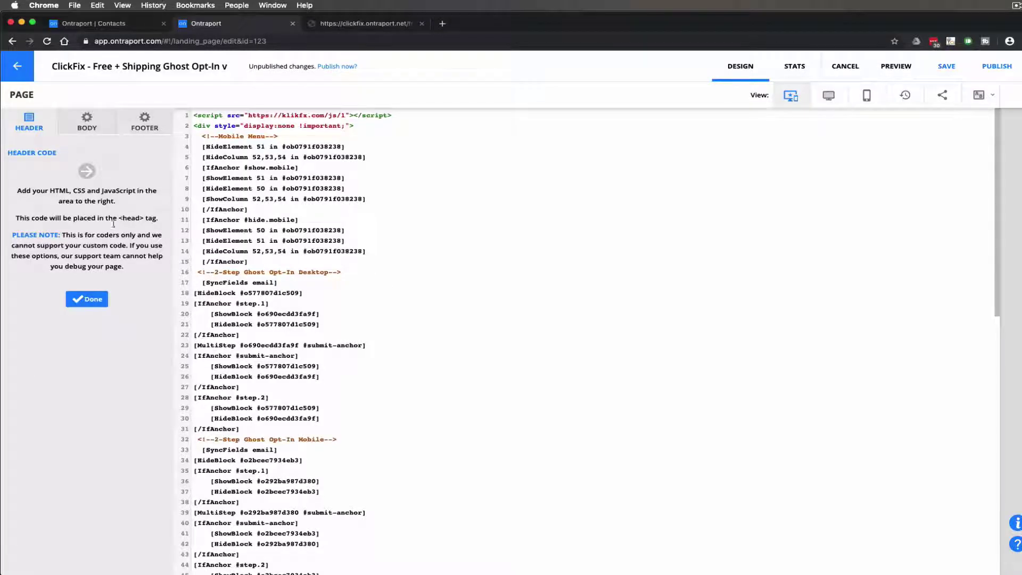
{"action": "left_click", "coordinate": [87, 299]}
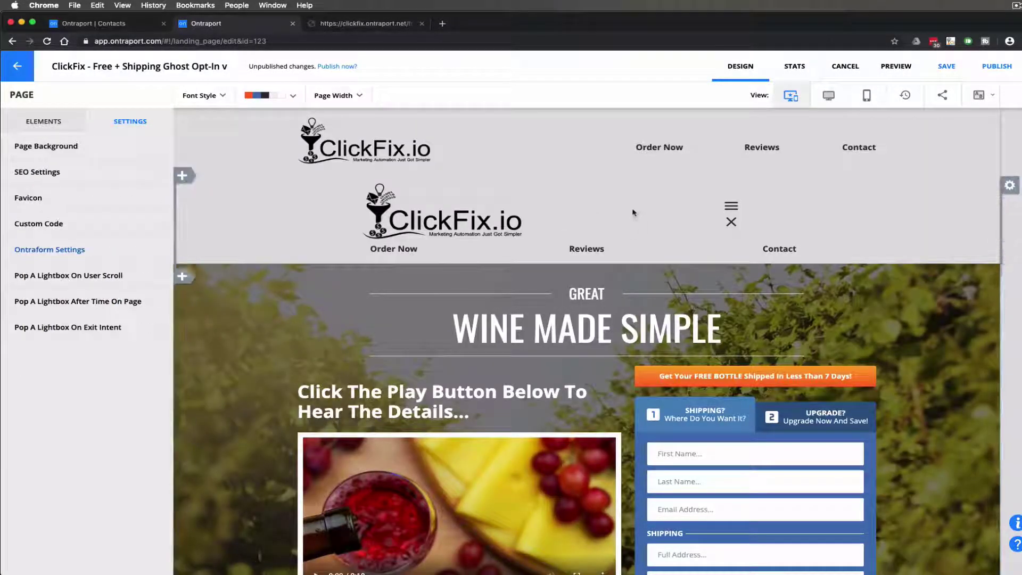
{"action": "scroll", "coordinate": [632, 211], "scroll_direction": "down", "scroll_amount": 15}
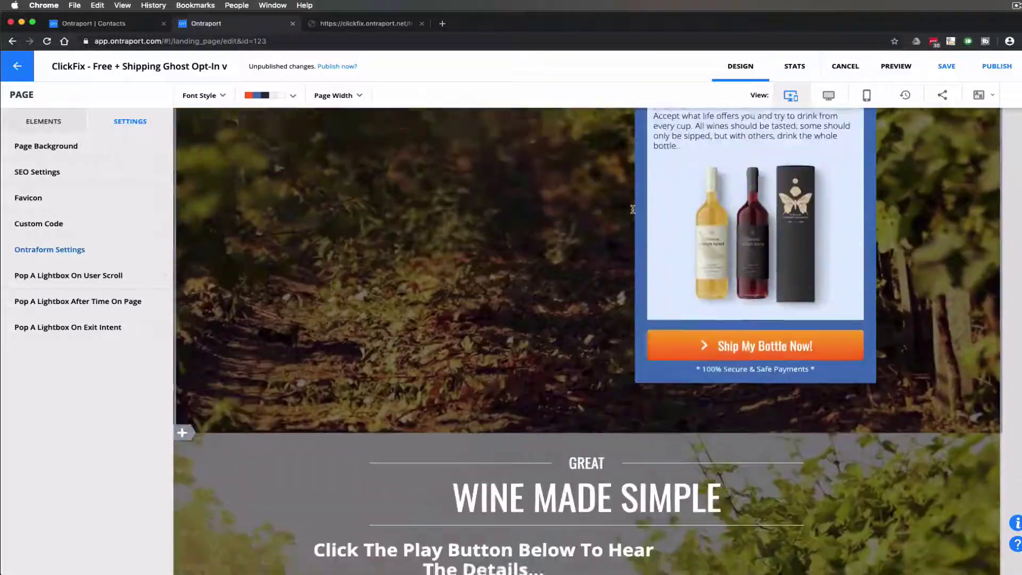
{"action": "scroll", "coordinate": [632, 210], "scroll_direction": "up", "scroll_amount": 5}
{"action": "scroll", "coordinate": [633, 239], "scroll_direction": "down", "scroll_amount": 6}
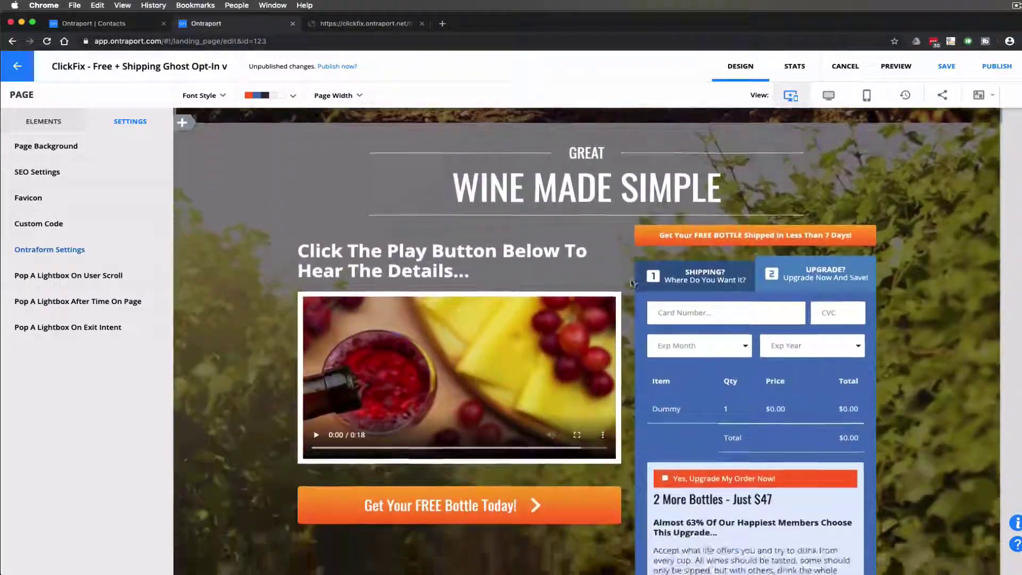
{"action": "scroll", "coordinate": [631, 282], "scroll_direction": "up", "scroll_amount": 10}
{"action": "scroll", "coordinate": [632, 280], "scroll_direction": "down", "scroll_amount": 6}
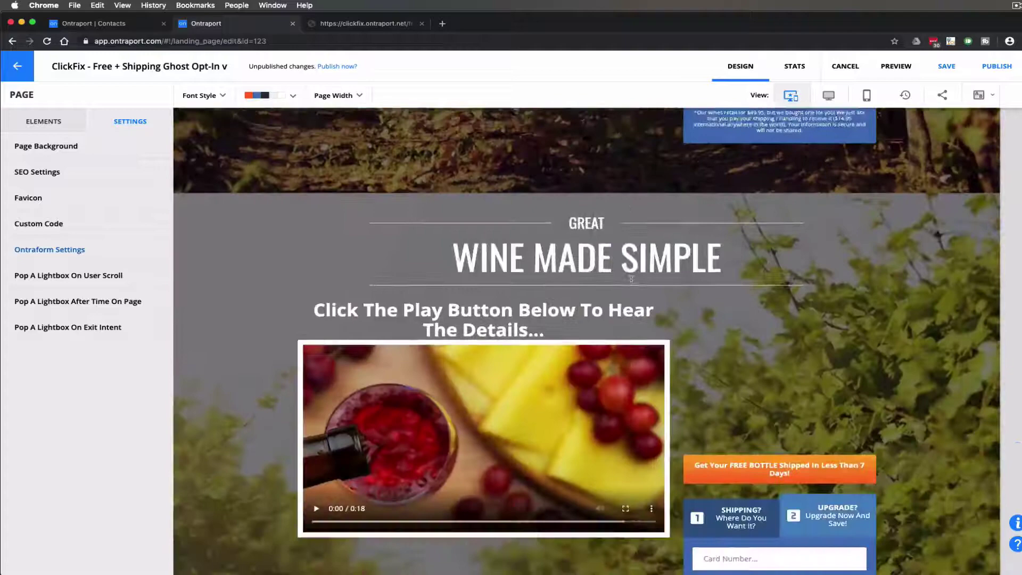
{"action": "scroll", "coordinate": [632, 279], "scroll_direction": "down", "scroll_amount": 3}
Show the landing page canvas at desktop width and scroll through it
{"action": "scroll", "coordinate": [633, 282], "scroll_direction": "up", "scroll_amount": 5}
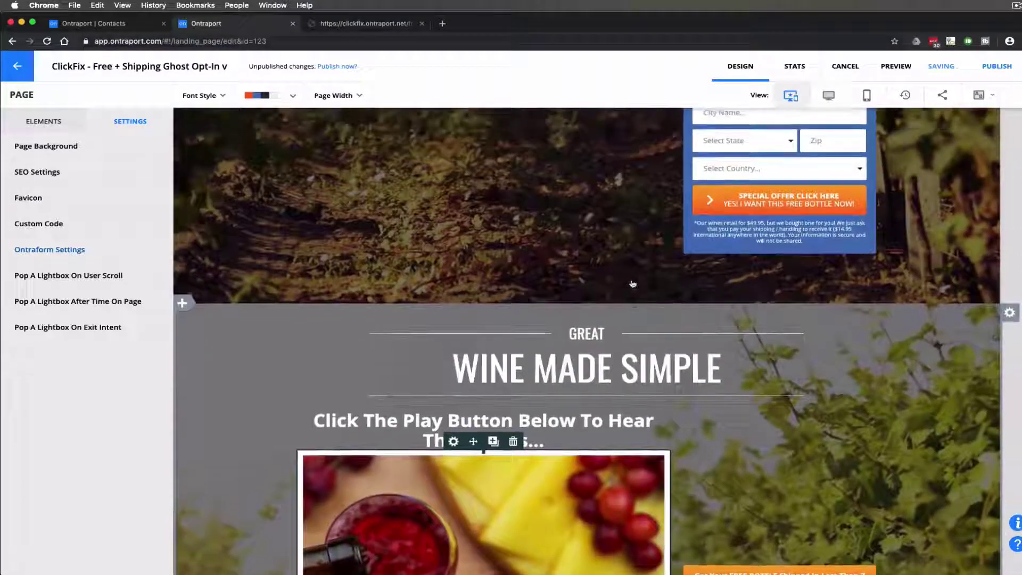
{"action": "scroll", "coordinate": [633, 283], "scroll_direction": "up", "scroll_amount": 1}
{"action": "scroll", "coordinate": [628, 298], "scroll_direction": "down", "scroll_amount": 7}
{"action": "scroll", "coordinate": [634, 326], "scroll_direction": "up", "scroll_amount": 5}
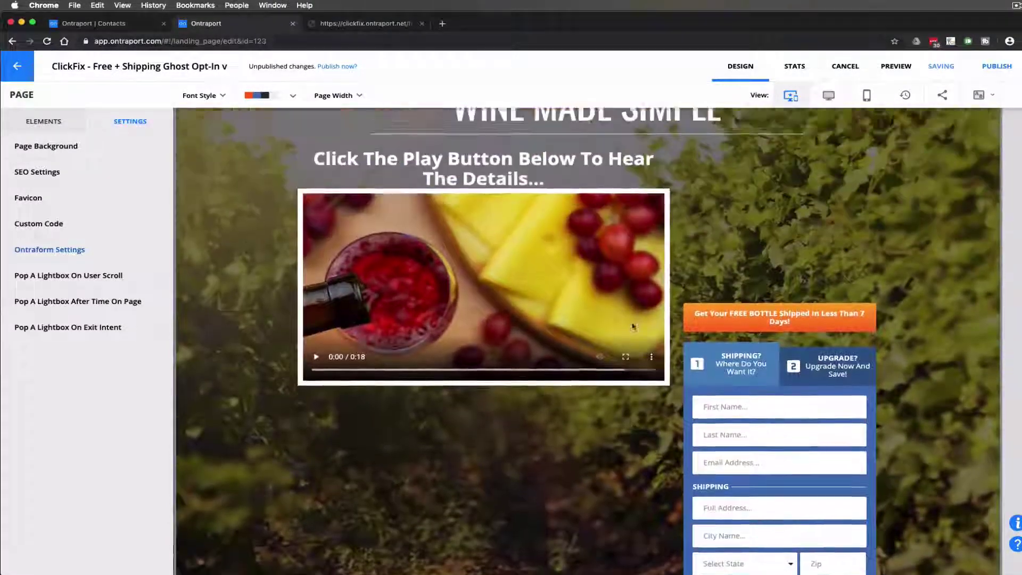
{"action": "left_click", "coordinate": [831, 97]}
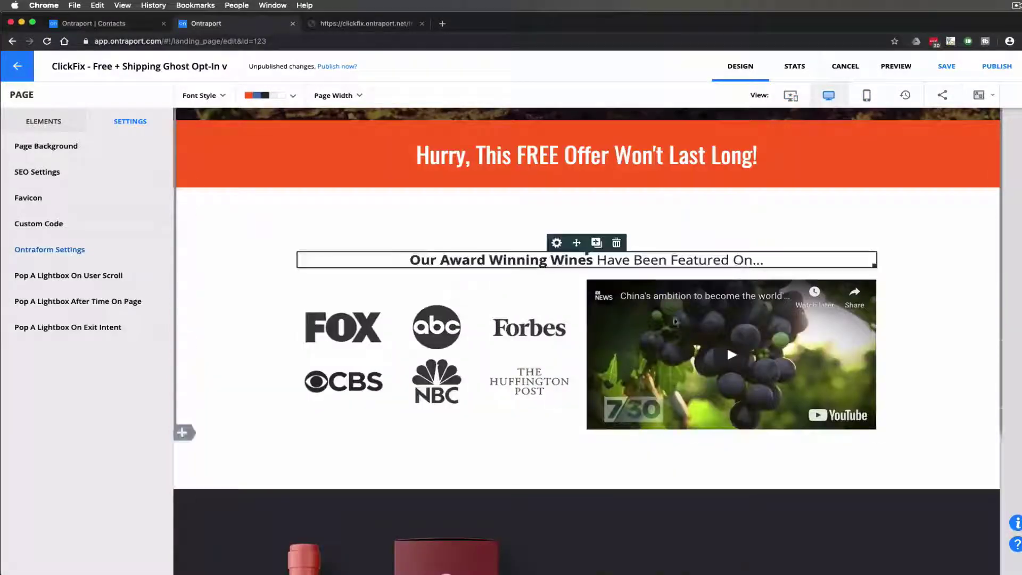
{"action": "scroll", "coordinate": [669, 327], "scroll_direction": "down", "scroll_amount": 5}
{"action": "scroll", "coordinate": [669, 327], "scroll_direction": "down", "scroll_amount": 6}
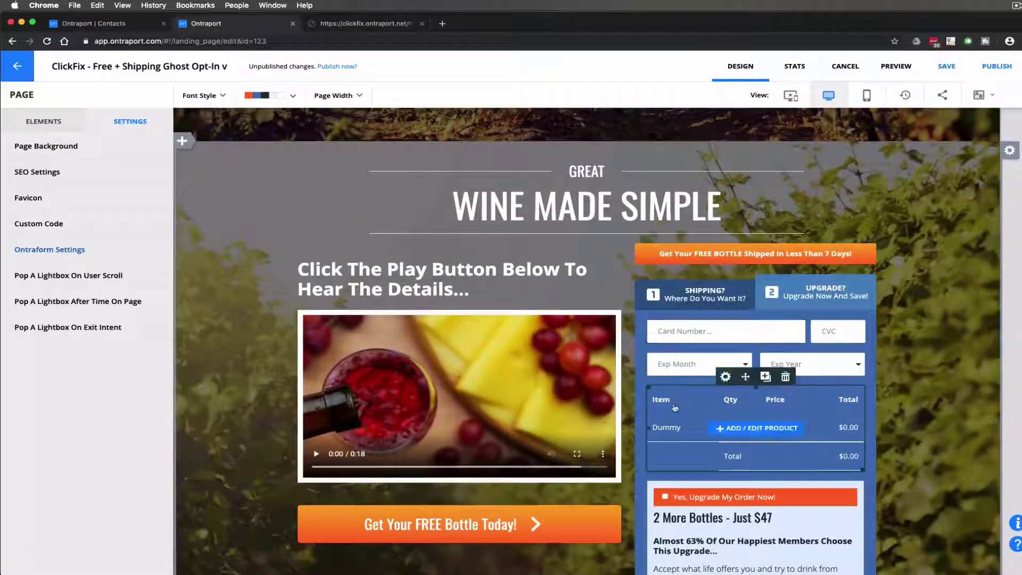
{"action": "scroll", "coordinate": [675, 407], "scroll_direction": "up", "scroll_amount": 10}
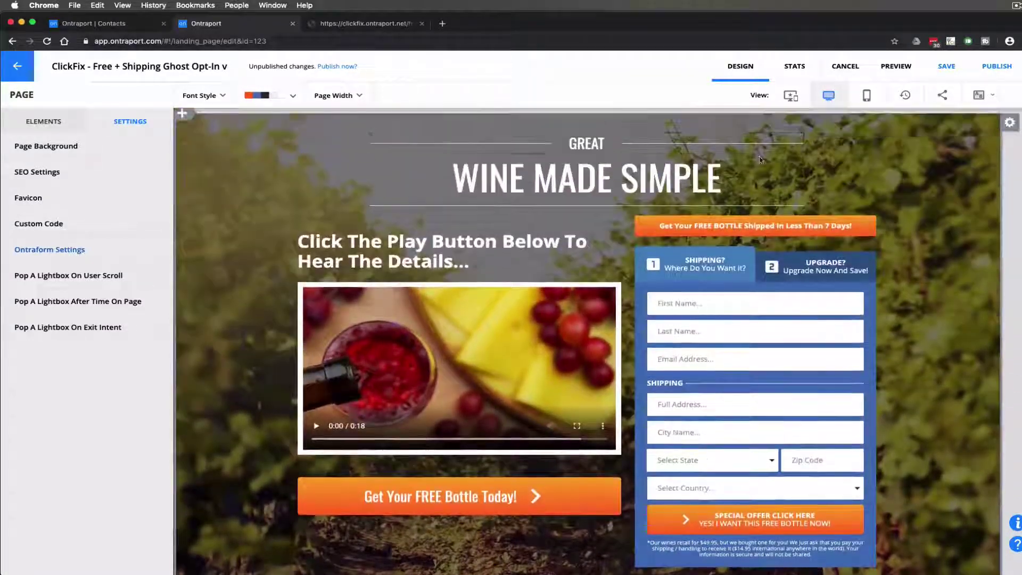
Preview the page in mobile layout, then switch the canvas back to desktop
{"action": "left_click", "coordinate": [867, 95]}
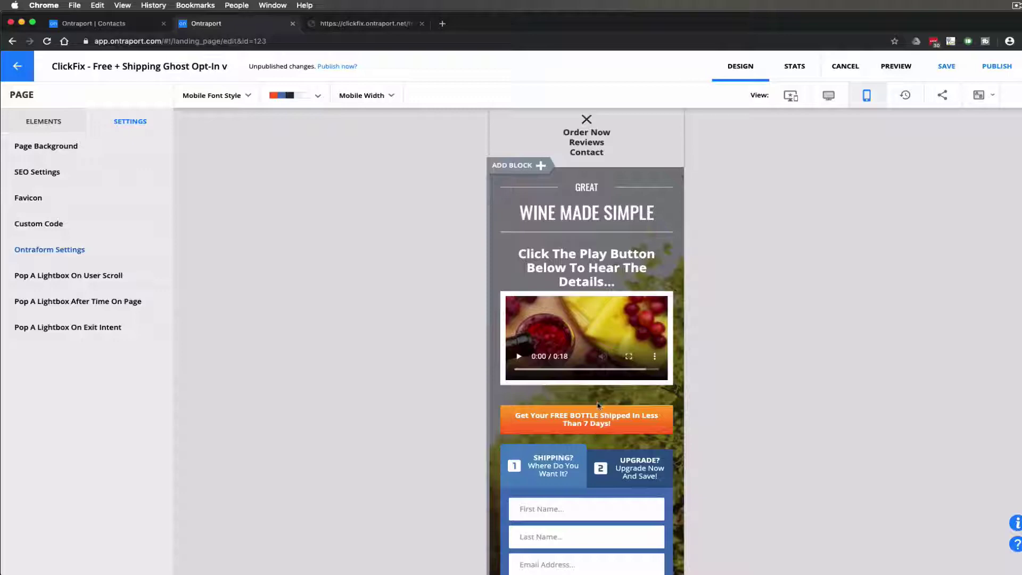
{"action": "scroll", "coordinate": [621, 438], "scroll_direction": "down", "scroll_amount": 6}
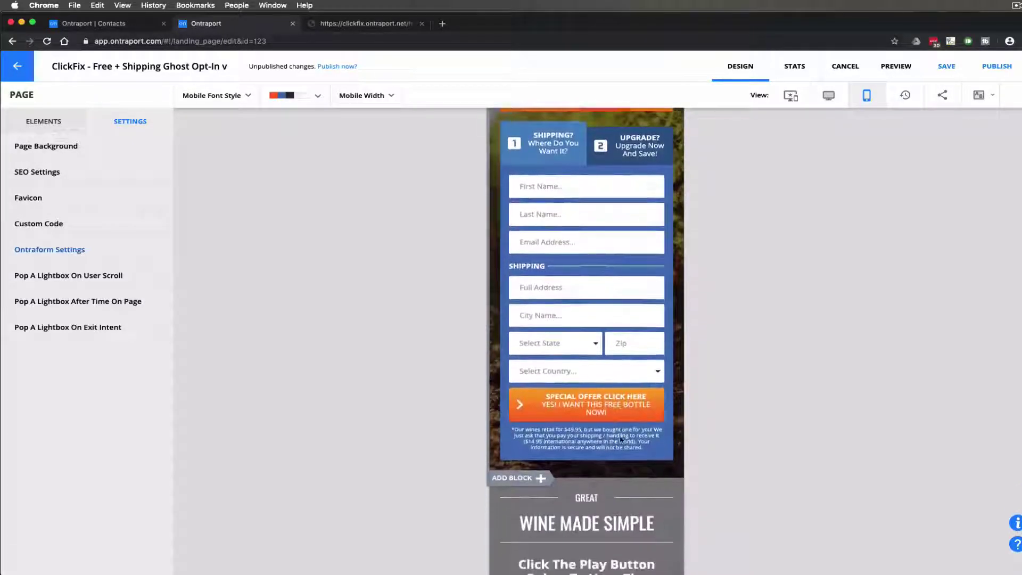
{"action": "scroll", "coordinate": [620, 436], "scroll_direction": "up", "scroll_amount": 7}
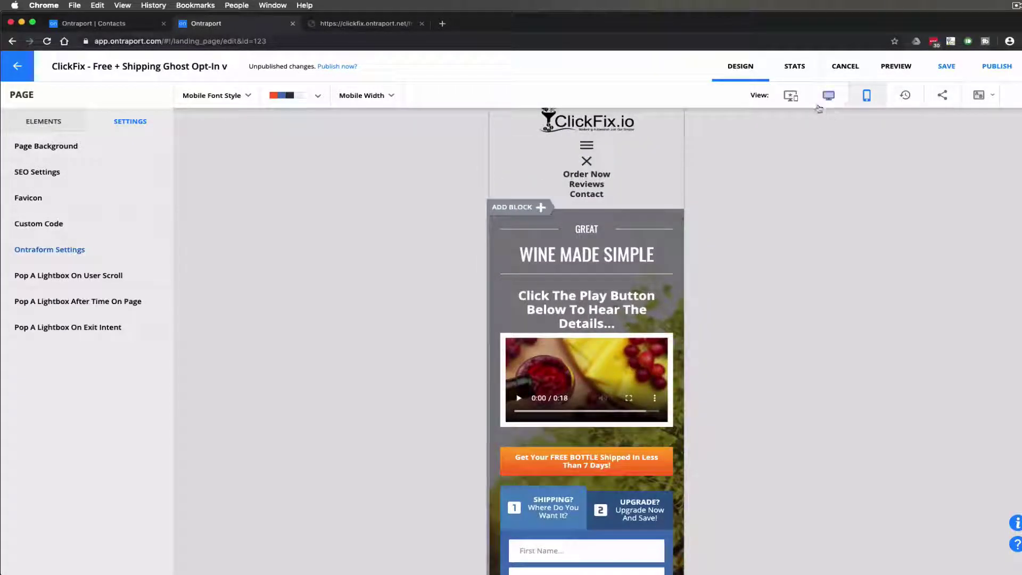
{"action": "left_click", "coordinate": [829, 96]}
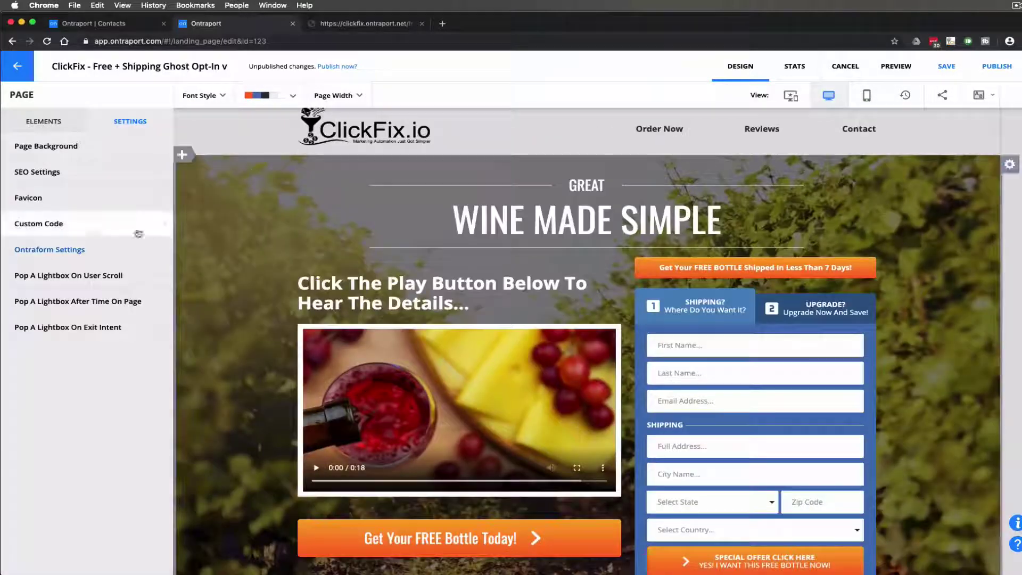
Open the custom header code and highlight the Mobile Menu block and first desktop HideBlock line
{"action": "left_click", "coordinate": [92, 232]}
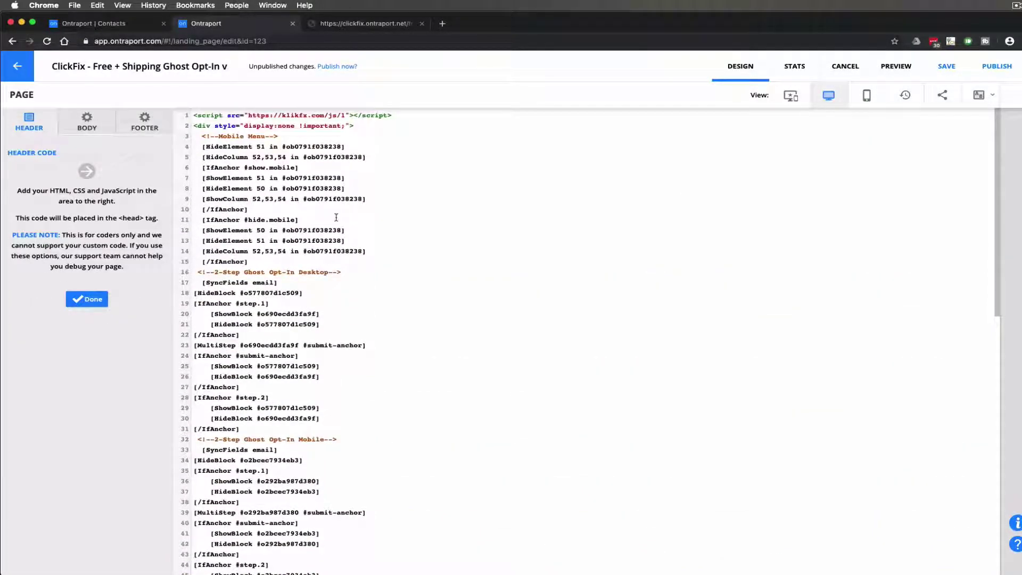
{"action": "left_click_drag", "start_coordinate": [200, 136], "coordinate": [330, 264]}
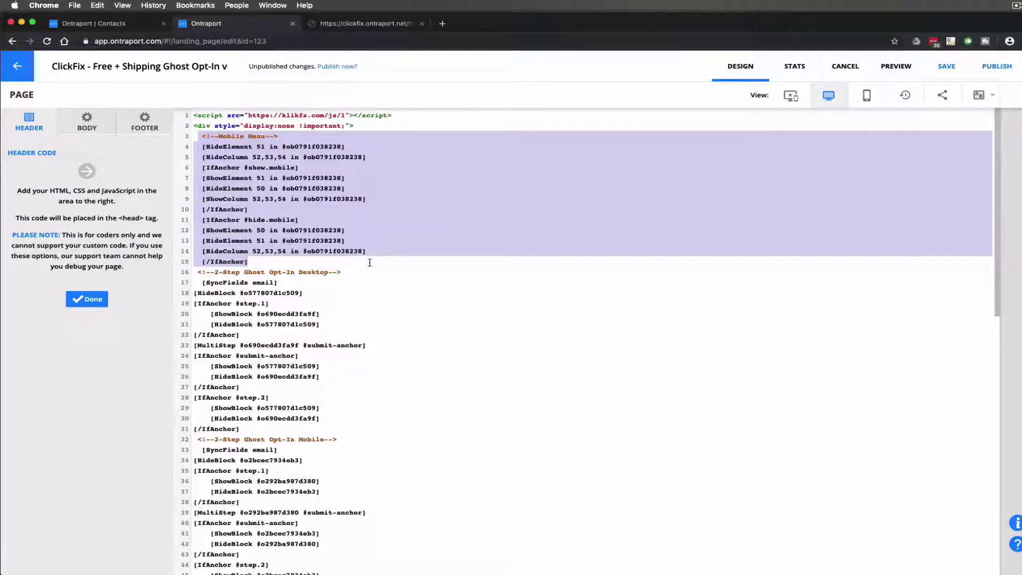
{"action": "left_click", "coordinate": [350, 277]}
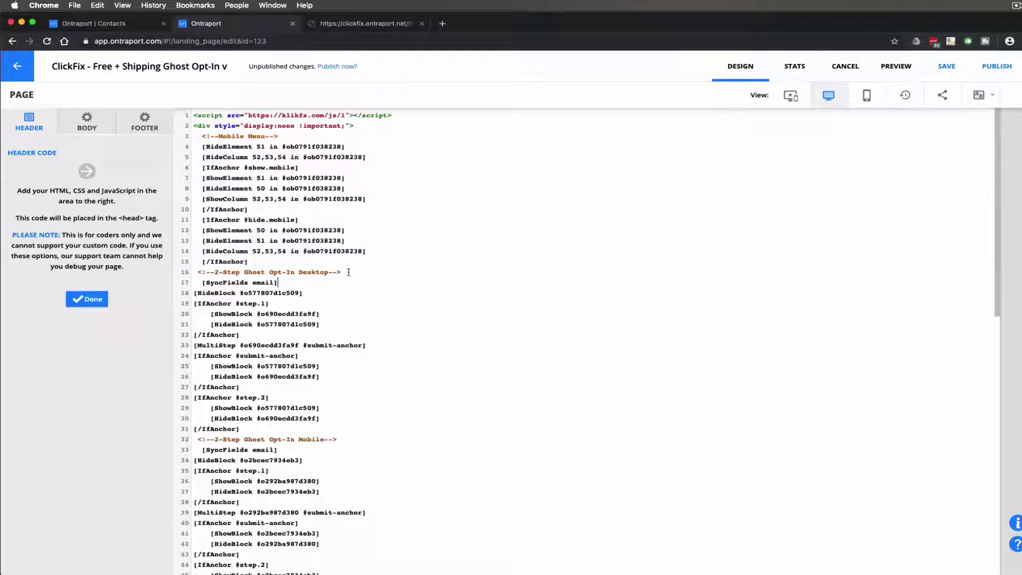
{"action": "scroll", "coordinate": [349, 272], "scroll_direction": "down", "scroll_amount": 5}
{"action": "scroll", "coordinate": [349, 272], "scroll_direction": "down", "scroll_amount": 1}
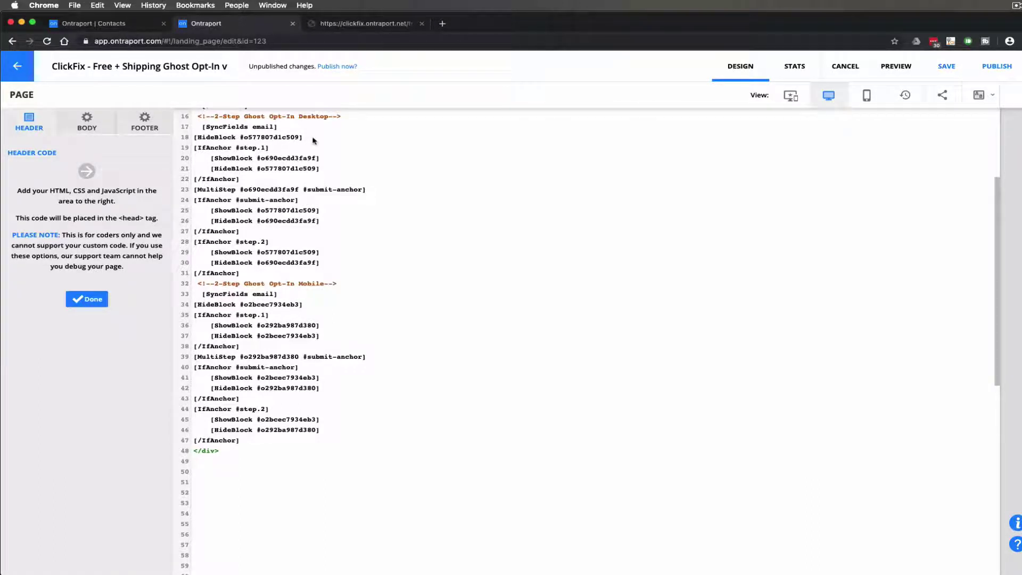
{"action": "left_click_drag", "start_coordinate": [305, 137], "coordinate": [191, 144]}
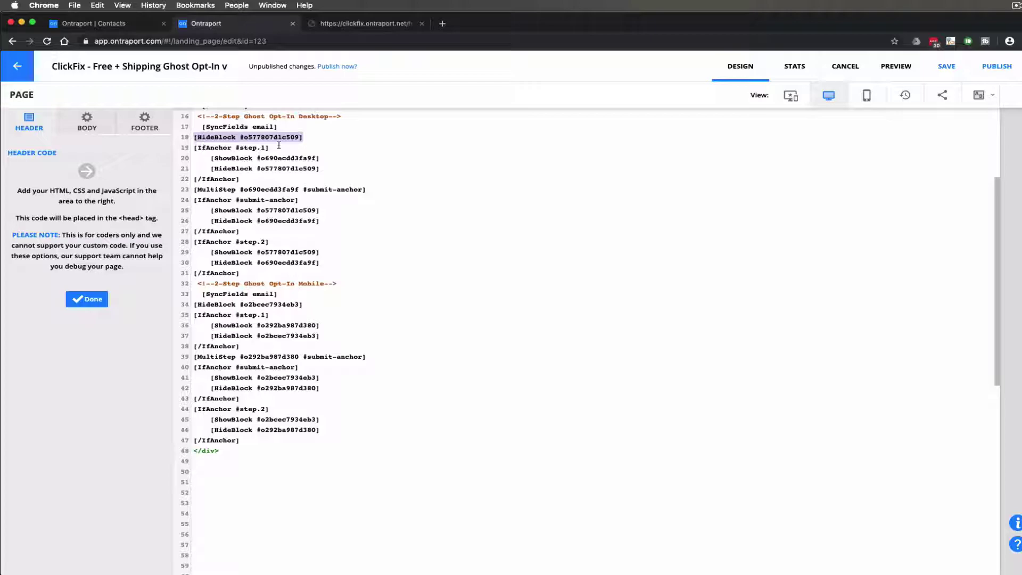
Scroll the live wine landing page to inspect its two-step form
{"action": "left_click", "coordinate": [369, 23]}
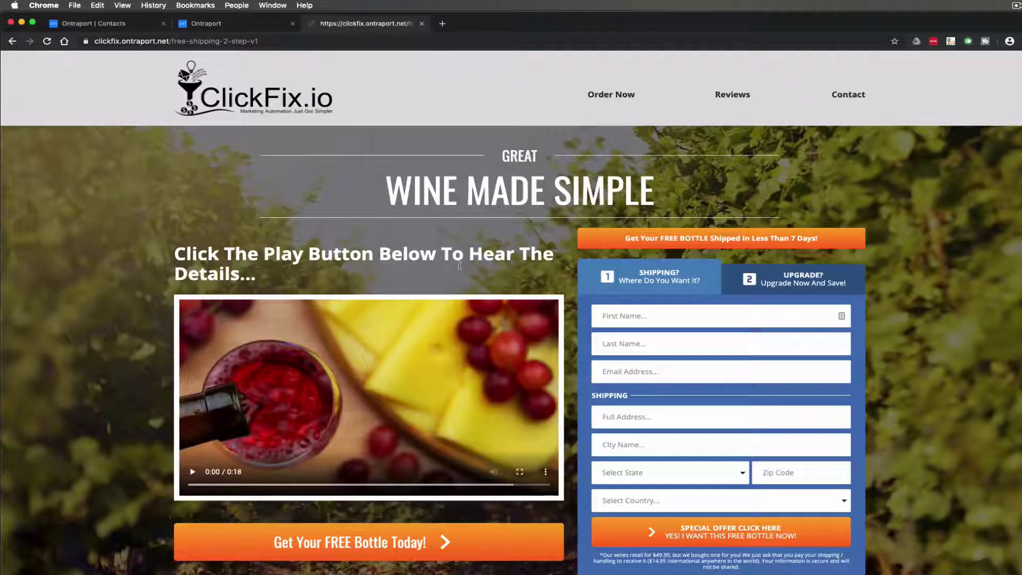
{"action": "scroll", "coordinate": [644, 396], "scroll_direction": "down", "scroll_amount": 5}
{"action": "scroll", "coordinate": [643, 396], "scroll_direction": "up", "scroll_amount": 1}
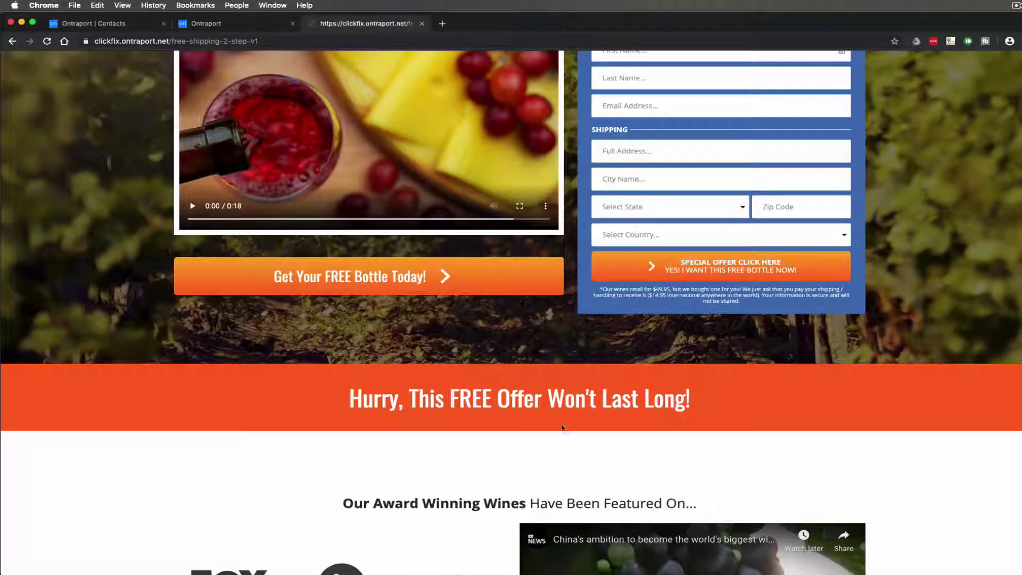
{"action": "scroll", "coordinate": [611, 418], "scroll_direction": "up", "scroll_amount": 5}
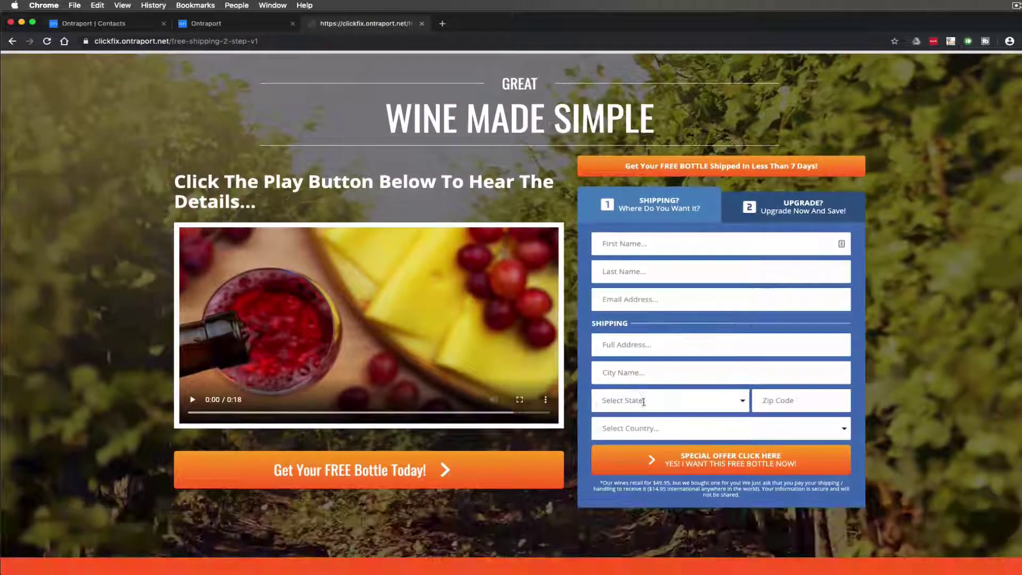
{"action": "scroll", "coordinate": [759, 301], "scroll_direction": "down", "scroll_amount": 1}
Place the cursor at the end of header code line 19, checking it against the live page
{"action": "left_click", "coordinate": [248, 23]}
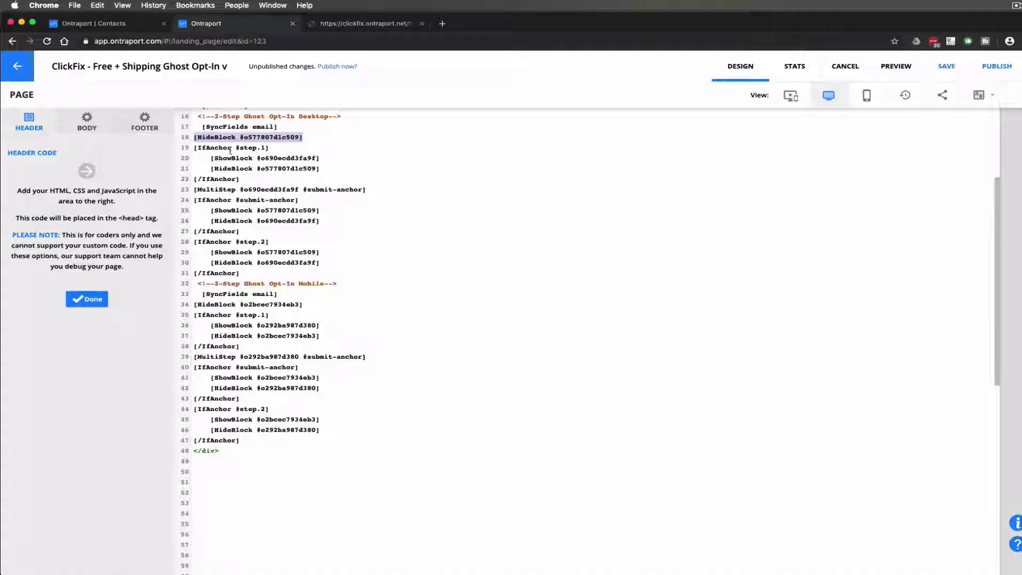
{"action": "left_click", "coordinate": [270, 148]}
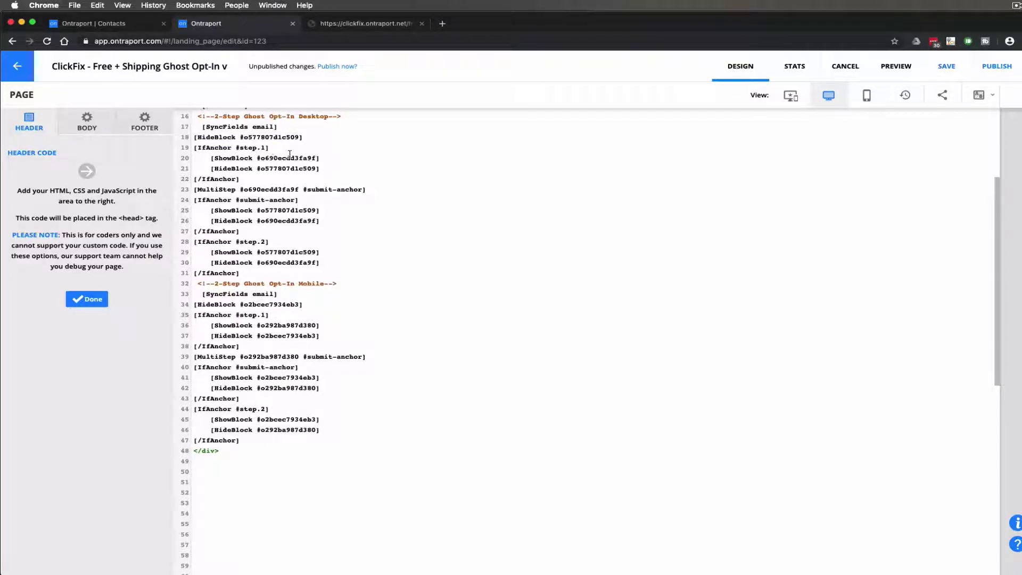
{"action": "left_click", "coordinate": [353, 26]}
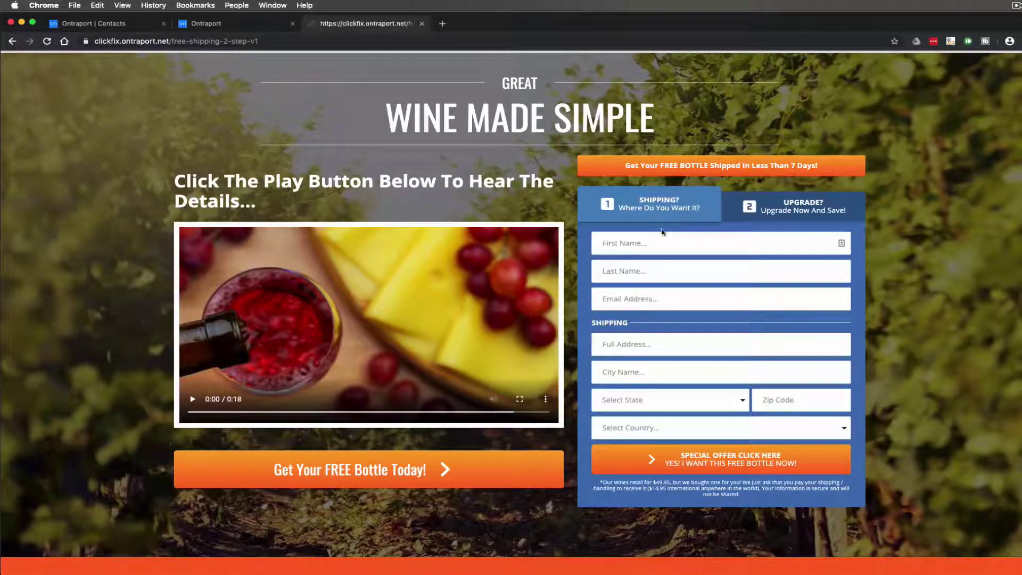
{"action": "left_click", "coordinate": [233, 23]}
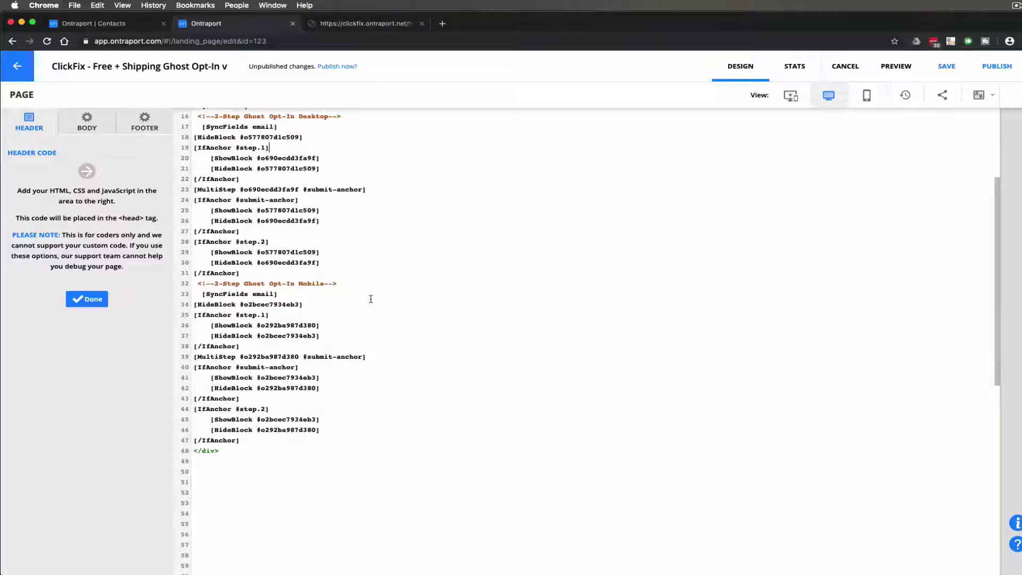
Highlight the step-2 ShowBlock and HideBlock rules on header code lines 29 and 30
{"action": "scroll", "coordinate": [304, 318], "scroll_direction": "down", "scroll_amount": 1}
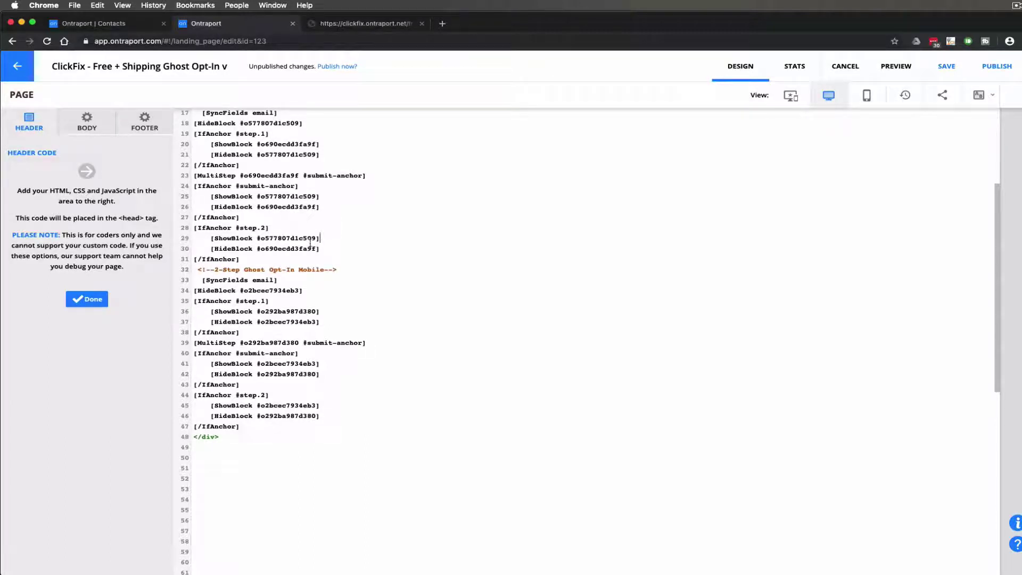
{"action": "left_click_drag", "start_coordinate": [319, 238], "coordinate": [212, 239]}
{"action": "left_click_drag", "start_coordinate": [320, 249], "coordinate": [296, 426]}
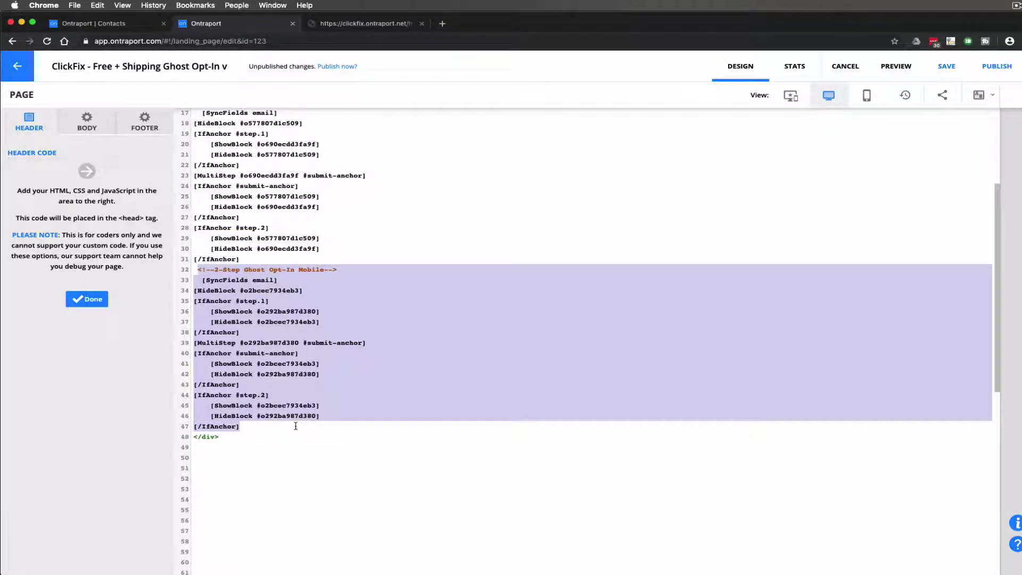
Close the header custom code and return to the landing page
{"action": "left_click", "coordinate": [87, 299]}
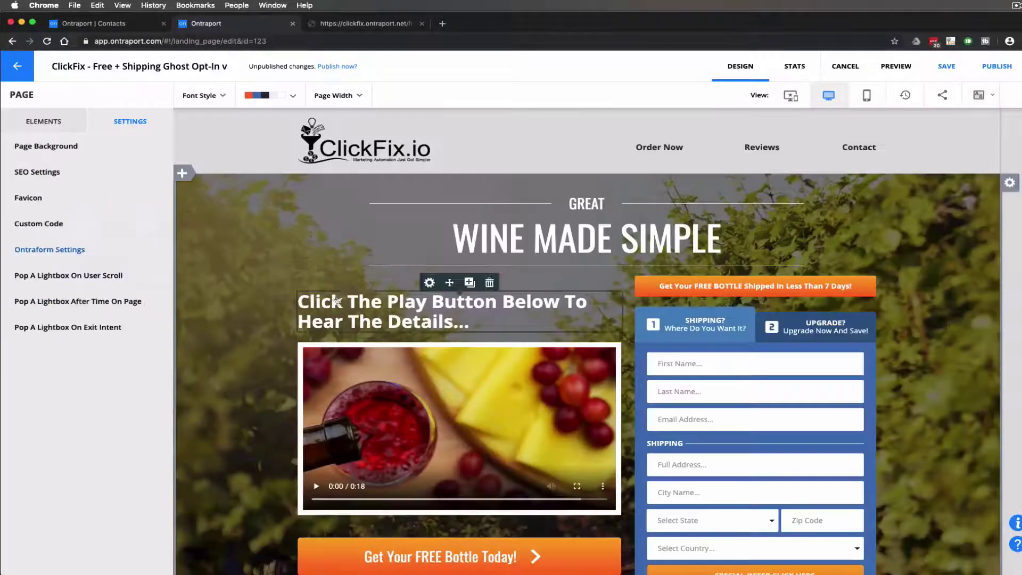
{"action": "scroll", "coordinate": [491, 268], "scroll_direction": "down", "scroll_amount": 8}
{"action": "scroll", "coordinate": [492, 268], "scroll_direction": "down", "scroll_amount": 3}
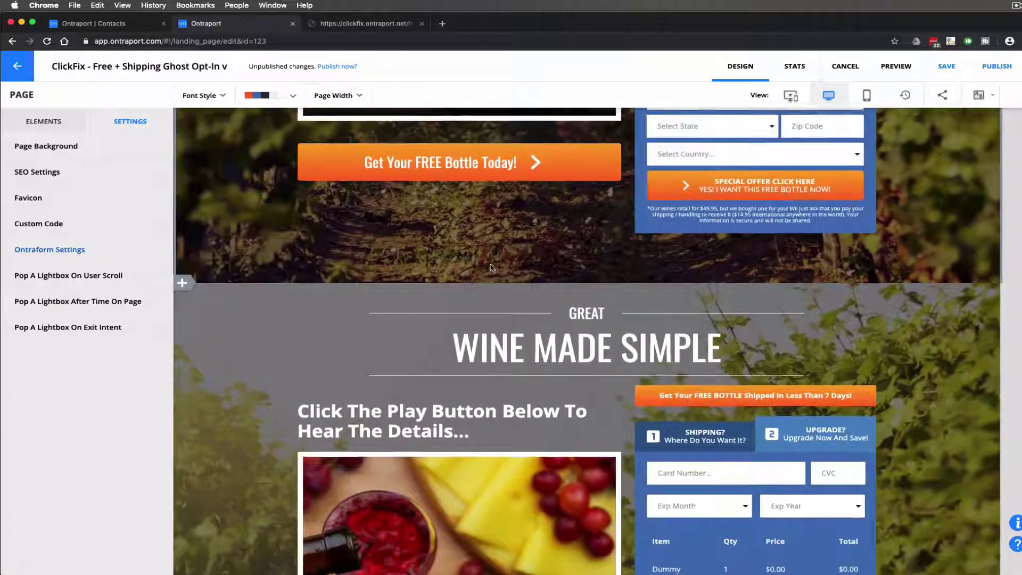
{"action": "scroll", "coordinate": [612, 240], "scroll_direction": "up", "scroll_amount": 2}
Check that the Special Offer form redirects to the #submit-anchor-fail custom URL, then cancel
{"action": "mouse_move", "coordinate": [686, 224]}
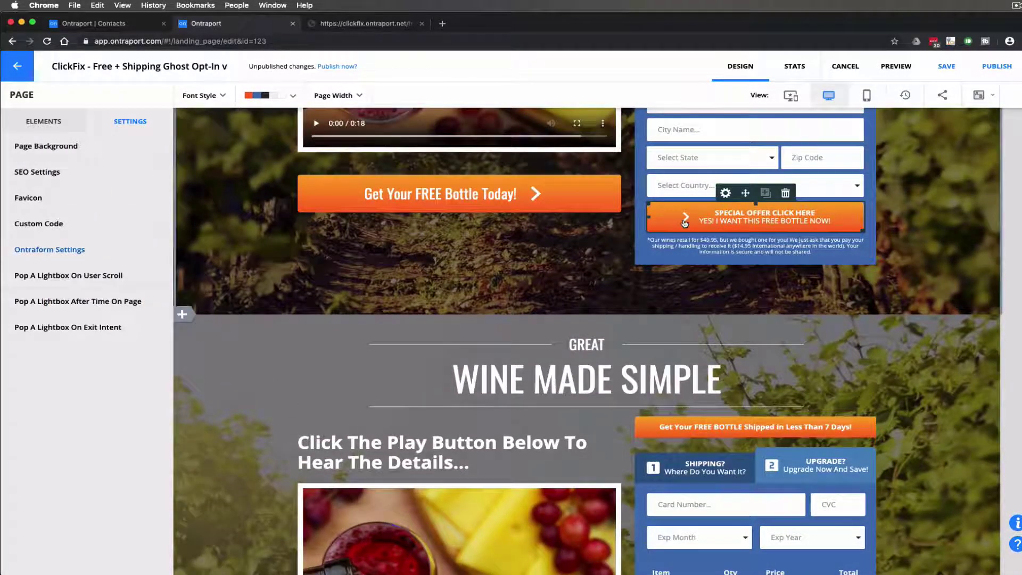
{"action": "left_click", "coordinate": [726, 193]}
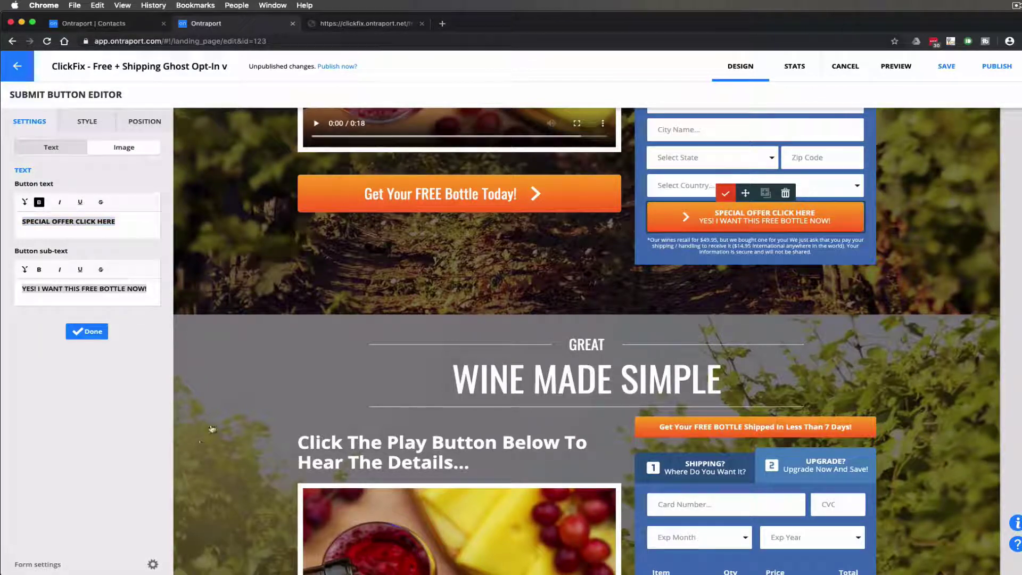
{"action": "left_click", "coordinate": [152, 564]}
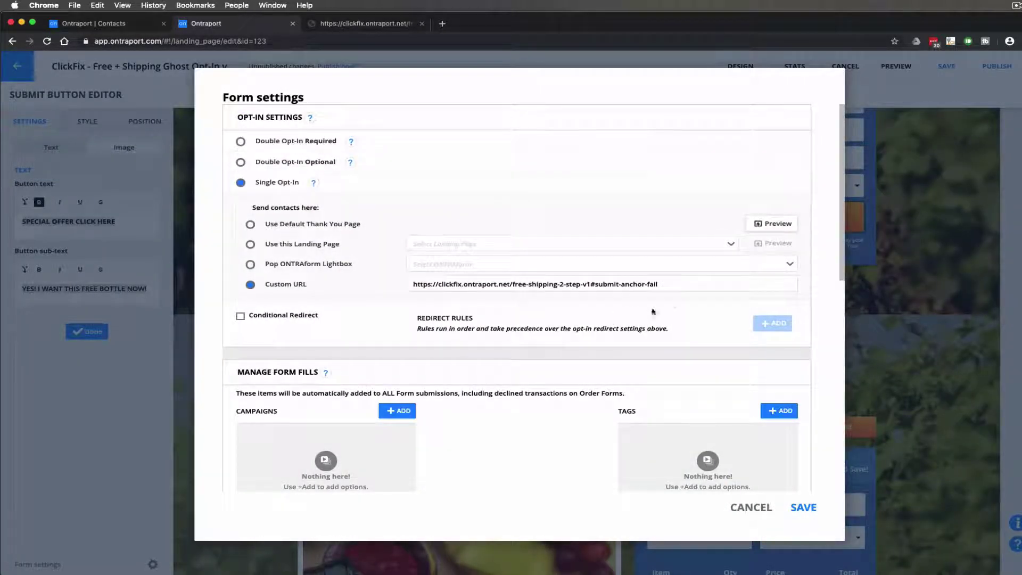
{"action": "left_click", "coordinate": [534, 282]}
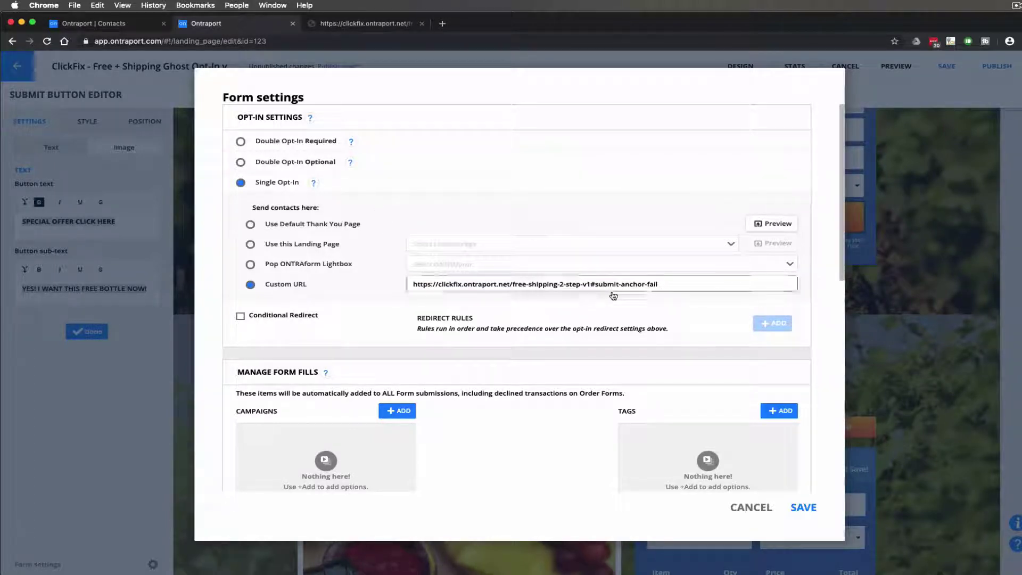
{"action": "scroll", "coordinate": [568, 314], "scroll_direction": "down", "scroll_amount": 1}
{"action": "scroll", "coordinate": [568, 314], "scroll_direction": "down", "scroll_amount": 10}
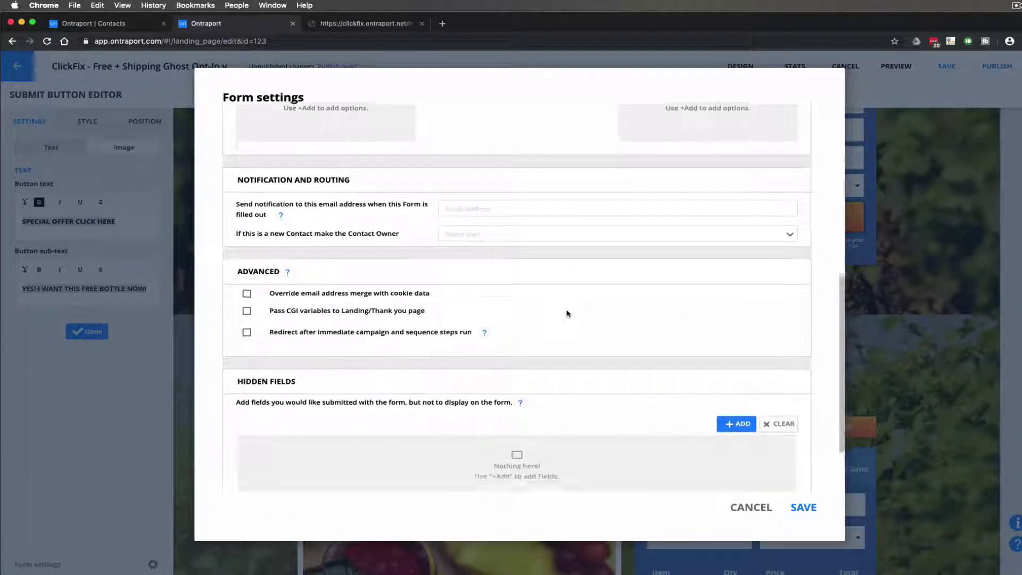
{"action": "scroll", "coordinate": [567, 313], "scroll_direction": "up", "scroll_amount": 15}
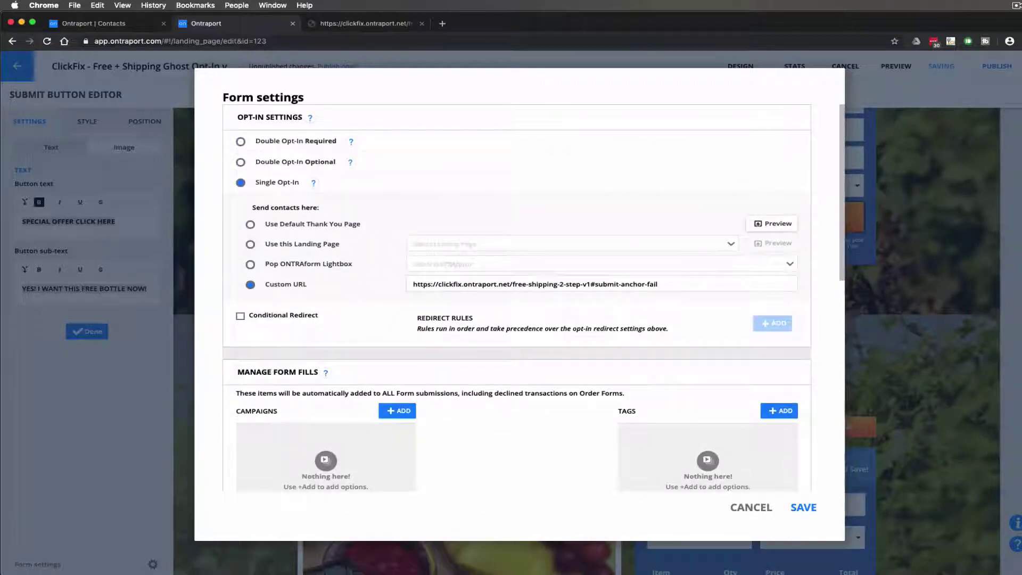
{"action": "left_click", "coordinate": [742, 509]}
Check that the Ship My Bottle Now form passes Email as a hidden field, then cancel
{"action": "scroll", "coordinate": [709, 435], "scroll_direction": "down", "scroll_amount": 10}
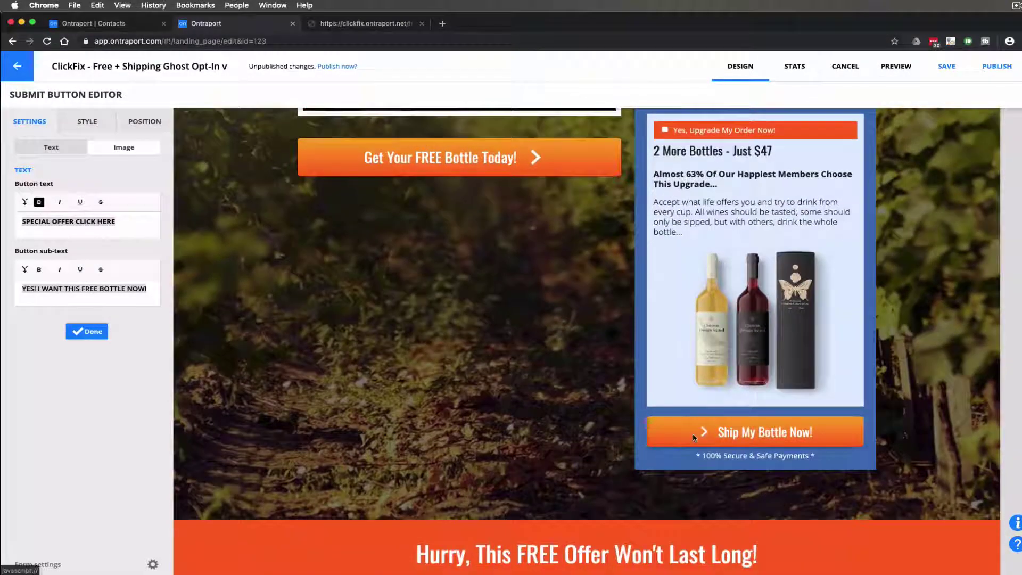
{"action": "left_click", "coordinate": [695, 437]}
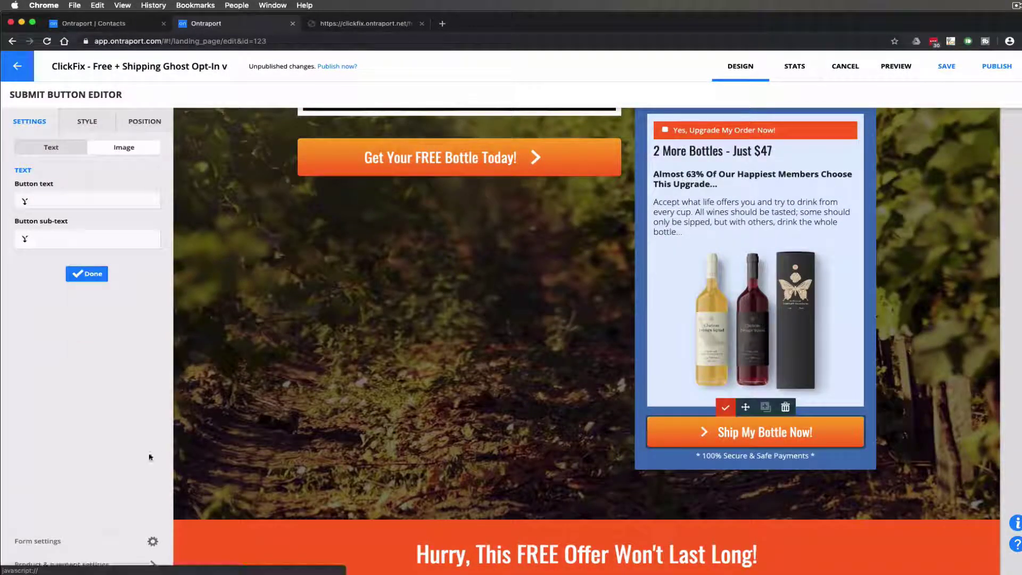
{"action": "left_click", "coordinate": [158, 540]}
{"action": "scroll", "coordinate": [448, 384], "scroll_direction": "down", "scroll_amount": 10}
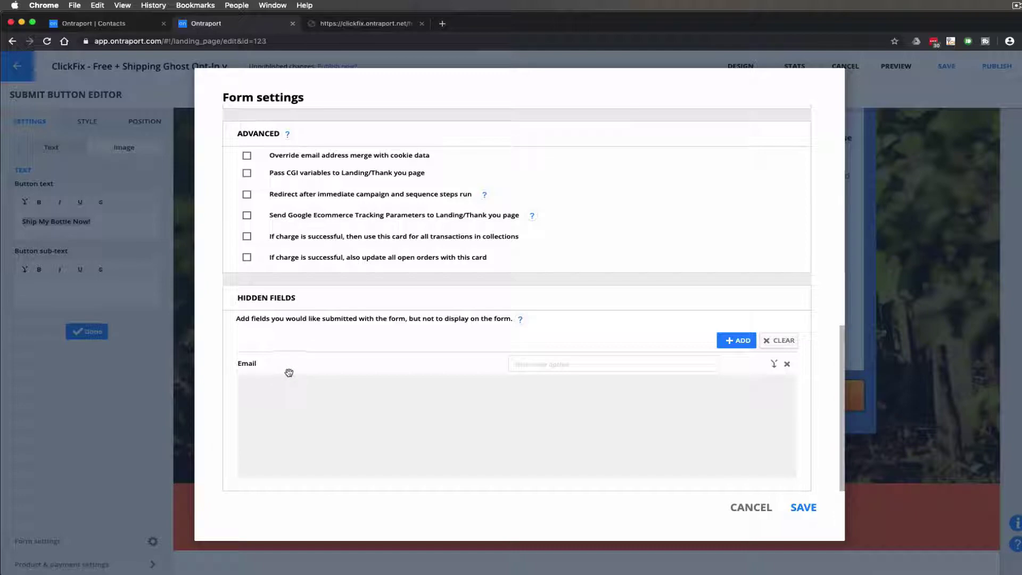
{"action": "left_click", "coordinate": [750, 508]}
Finish editing the button and reopen the page's header custom code
{"action": "left_click", "coordinate": [104, 335]}
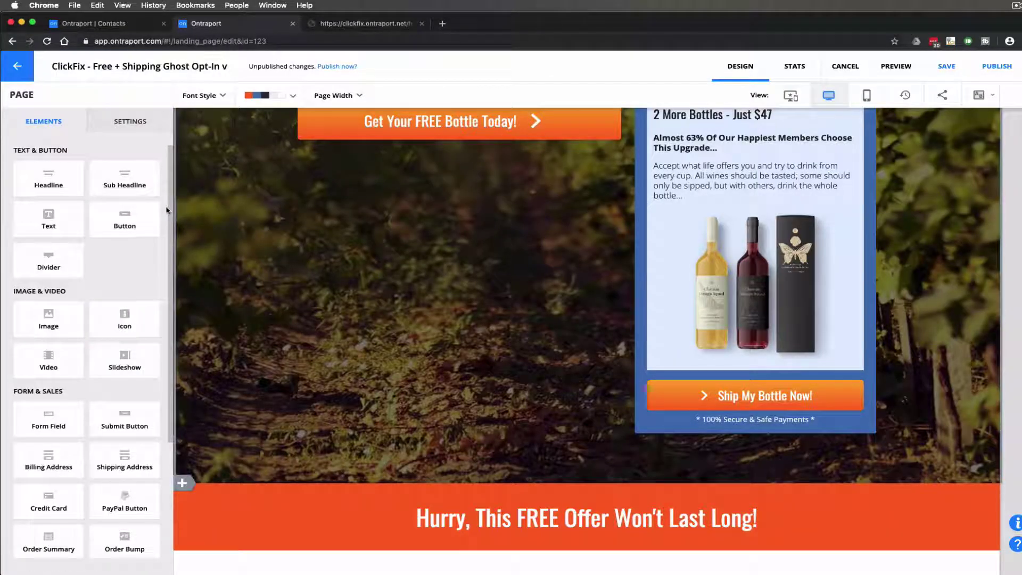
{"action": "left_click", "coordinate": [130, 122]}
{"action": "left_click", "coordinate": [91, 226]}
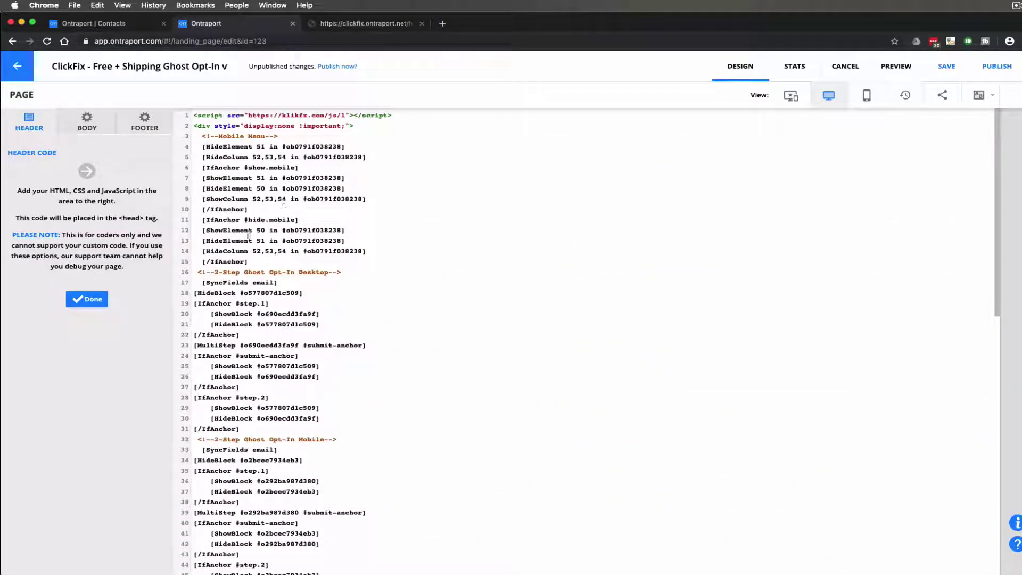
Confirm the SyncFields rule on line 17 includes email, then close the header code
{"action": "left_click_drag", "start_coordinate": [277, 283], "coordinate": [253, 283]}
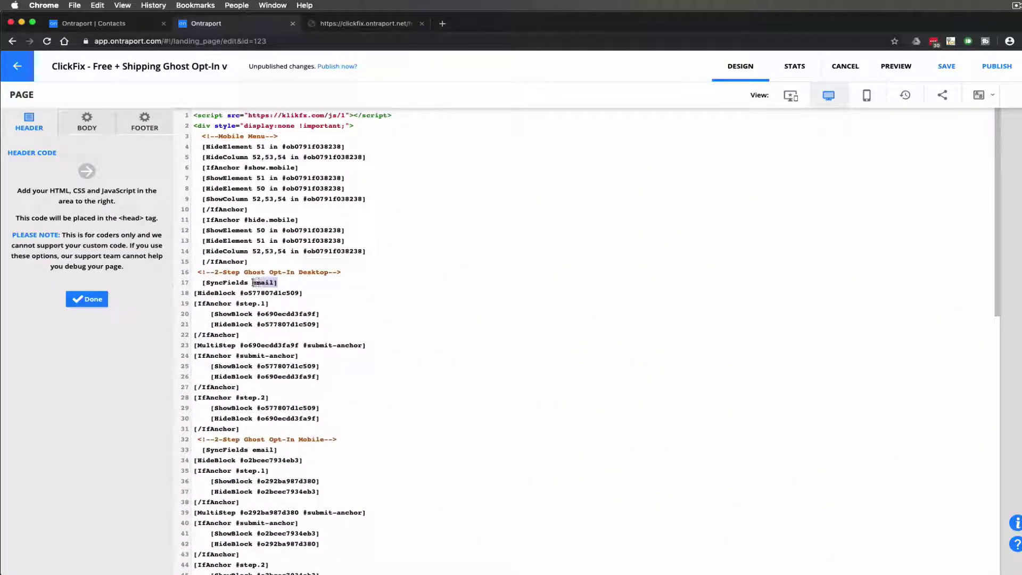
{"action": "left_click", "coordinate": [91, 300]}
{"action": "scroll", "coordinate": [708, 317], "scroll_direction": "up", "scroll_amount": 10}
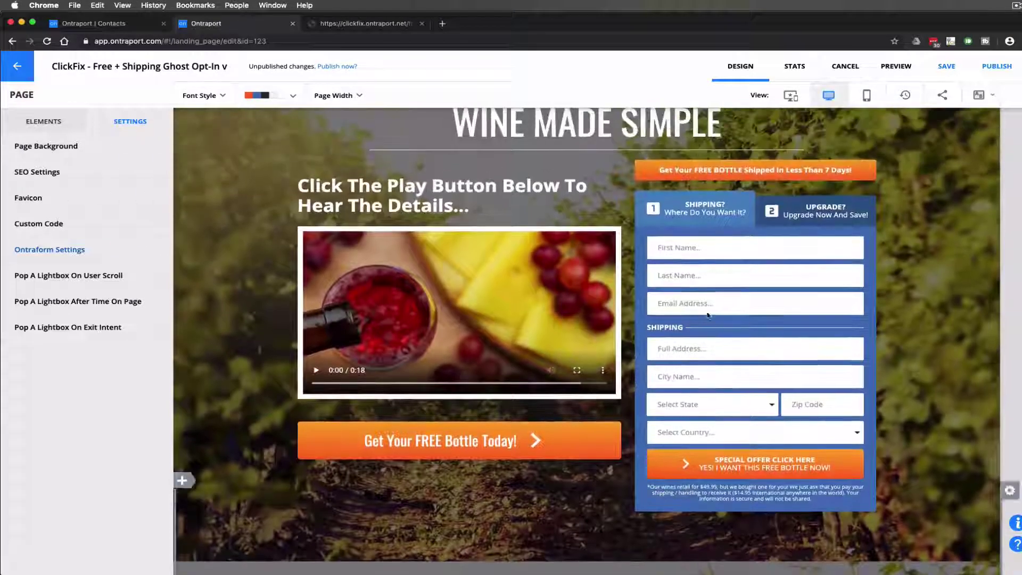
Check the Email Address field's settings and save the landing page with Cmd+S
{"action": "left_click", "coordinate": [696, 308]}
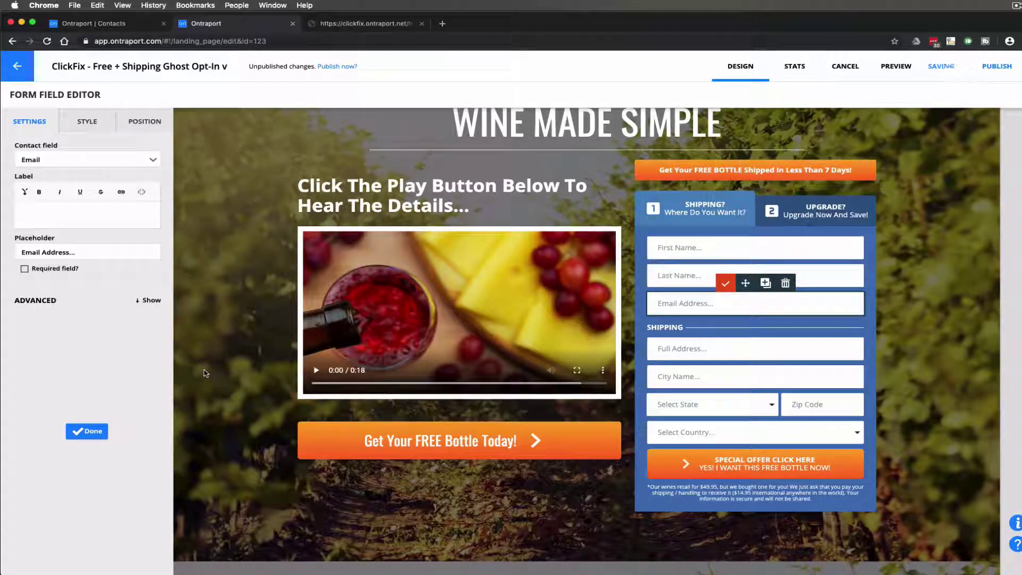
{"action": "key", "text": "super+s"}
{"action": "left_click", "coordinate": [930, 305]}
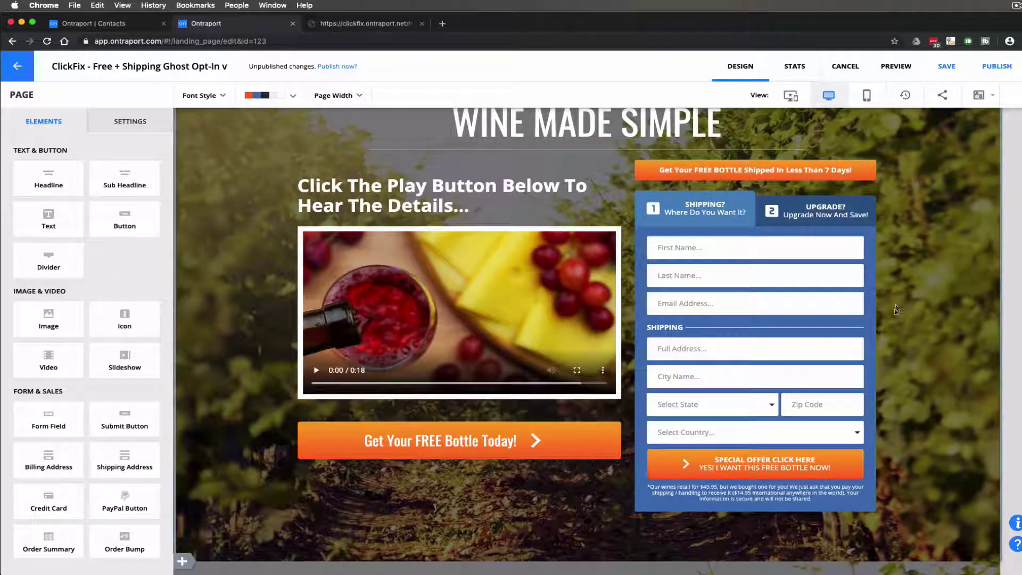
{"action": "mouse_move", "coordinate": [849, 322]}
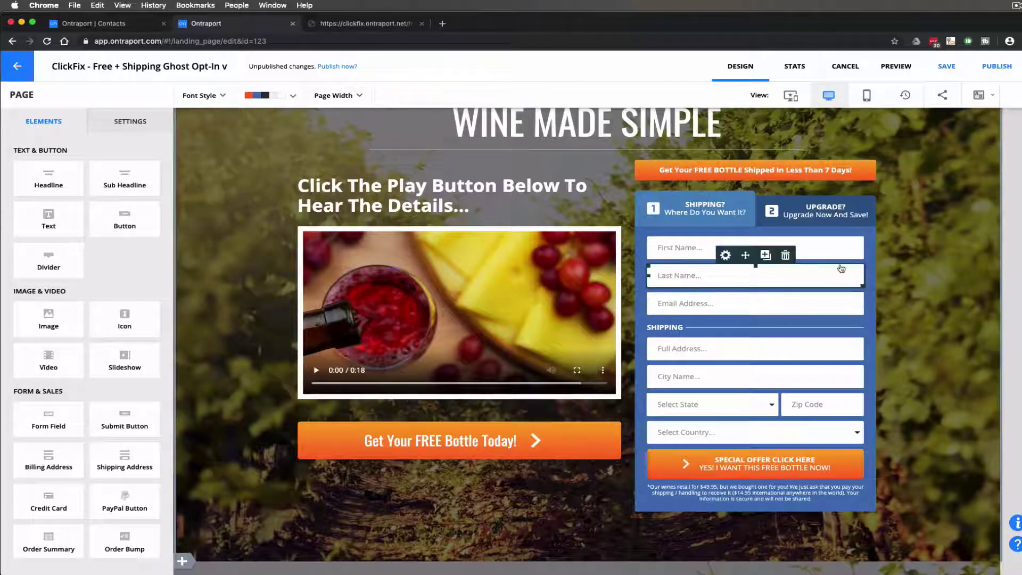